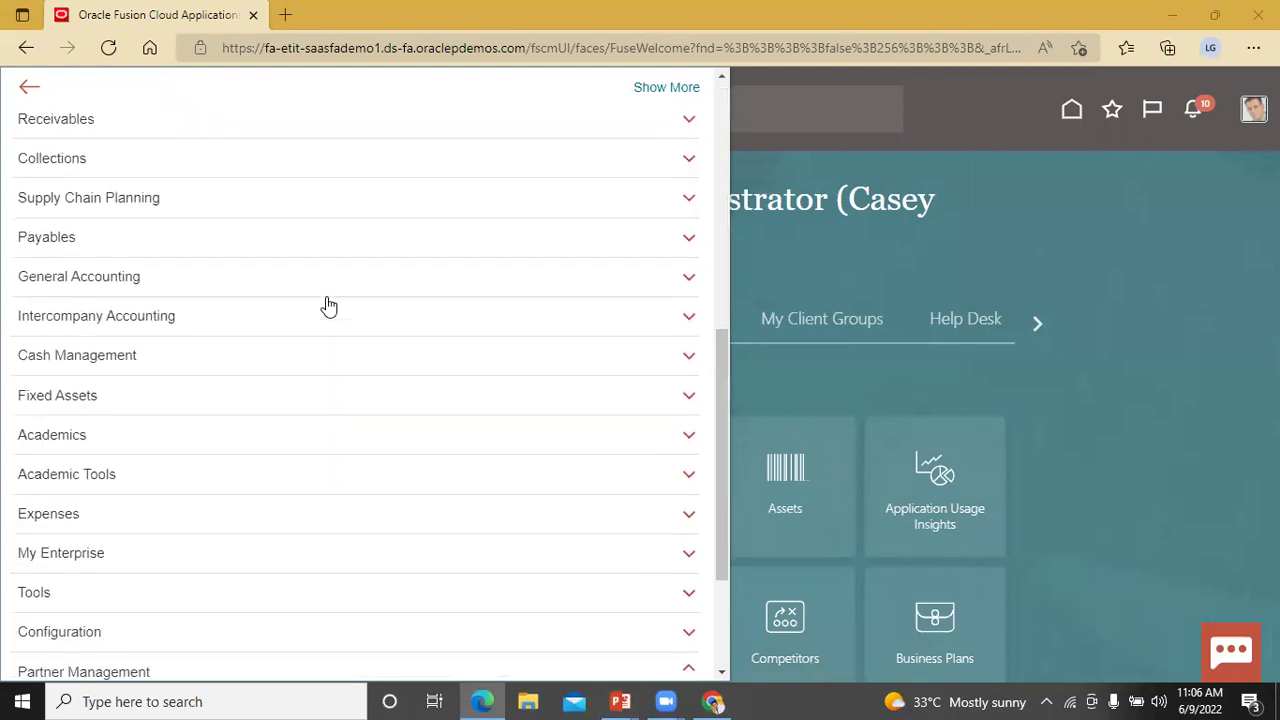
- Open the Partners page under Partner Management and look through the partner list
{"action": "left_click", "coordinate": [195, 476]}
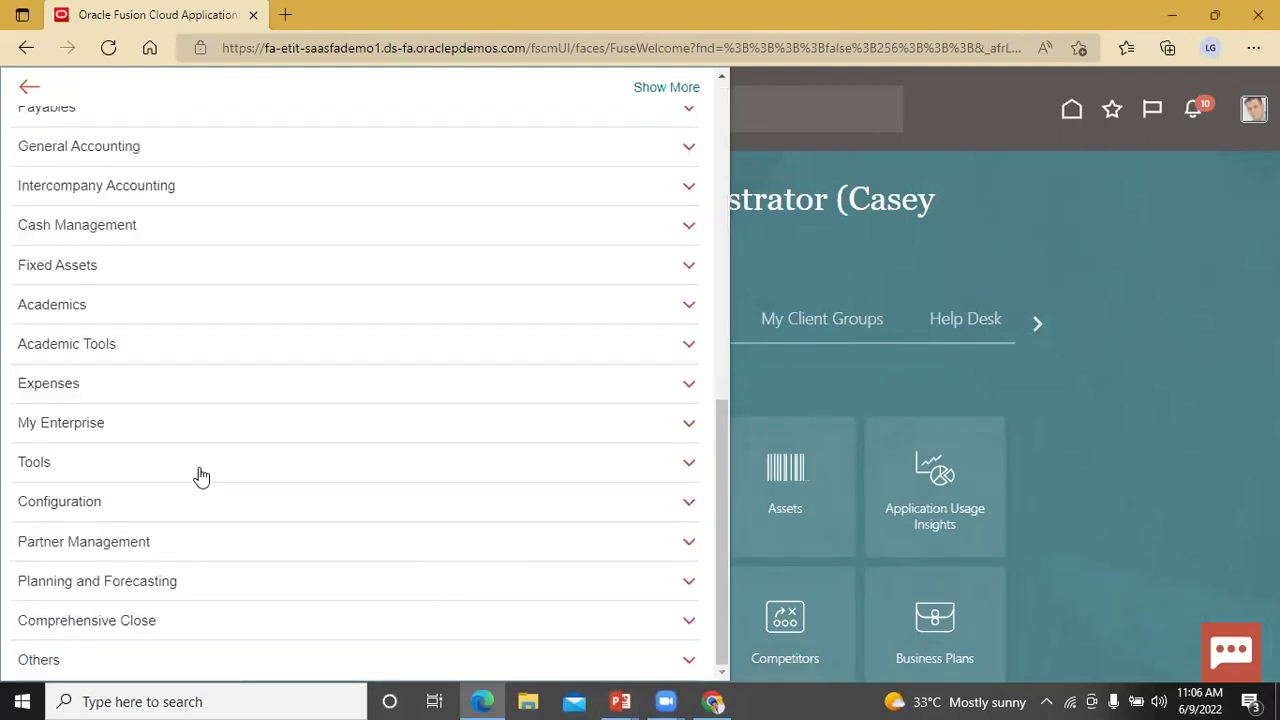
{"action": "left_click", "coordinate": [235, 543]}
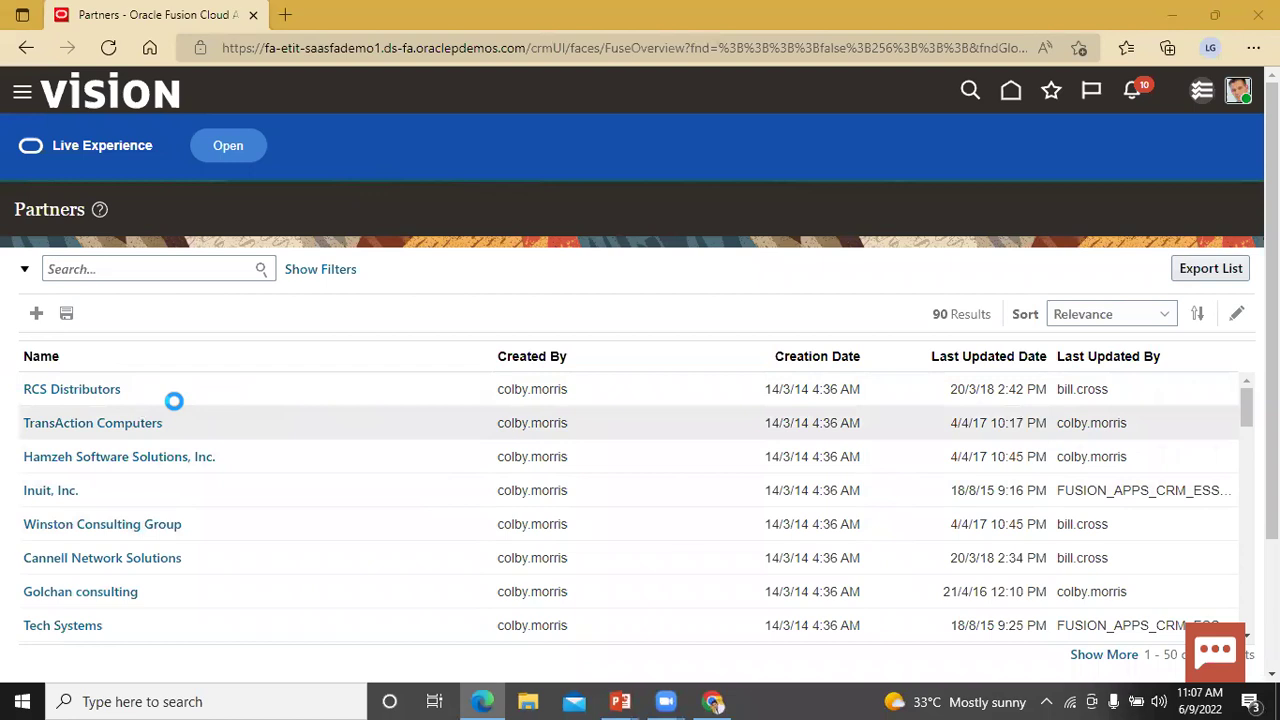
{"action": "scroll", "coordinate": [206, 460], "scroll_direction": "down", "scroll_amount": 5}
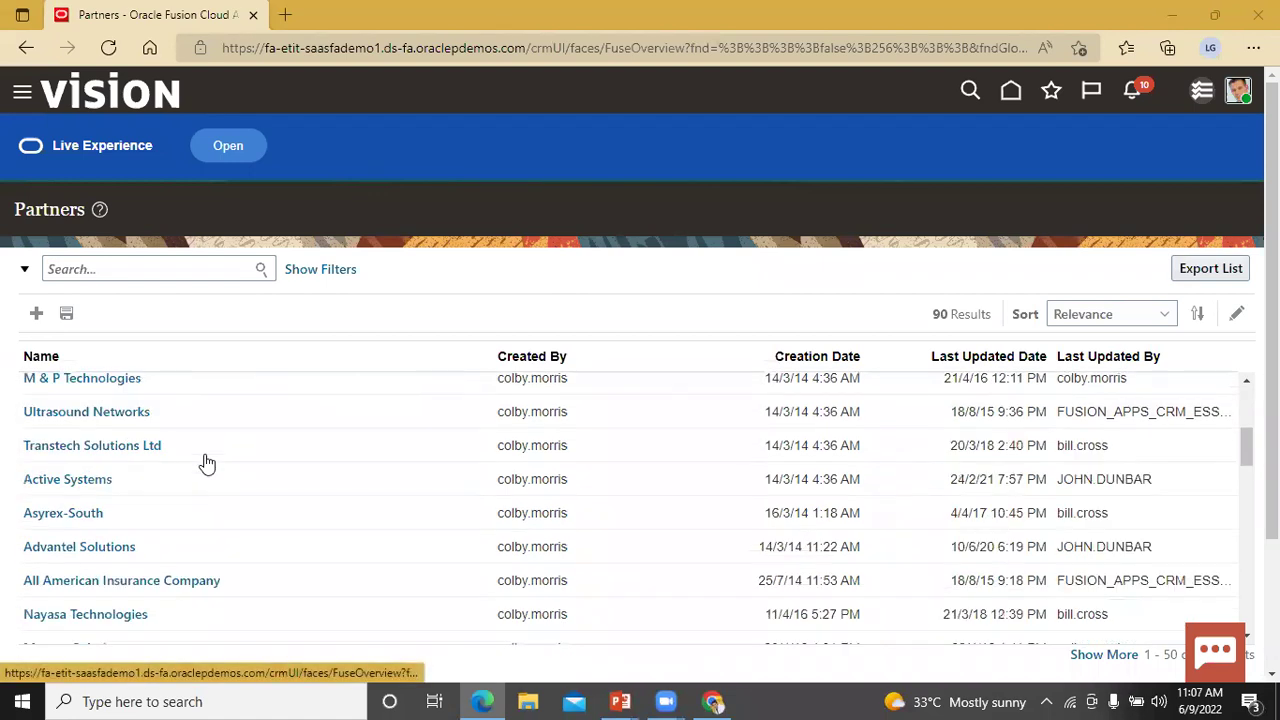
{"action": "scroll", "coordinate": [206, 462], "scroll_direction": "up", "scroll_amount": 5}
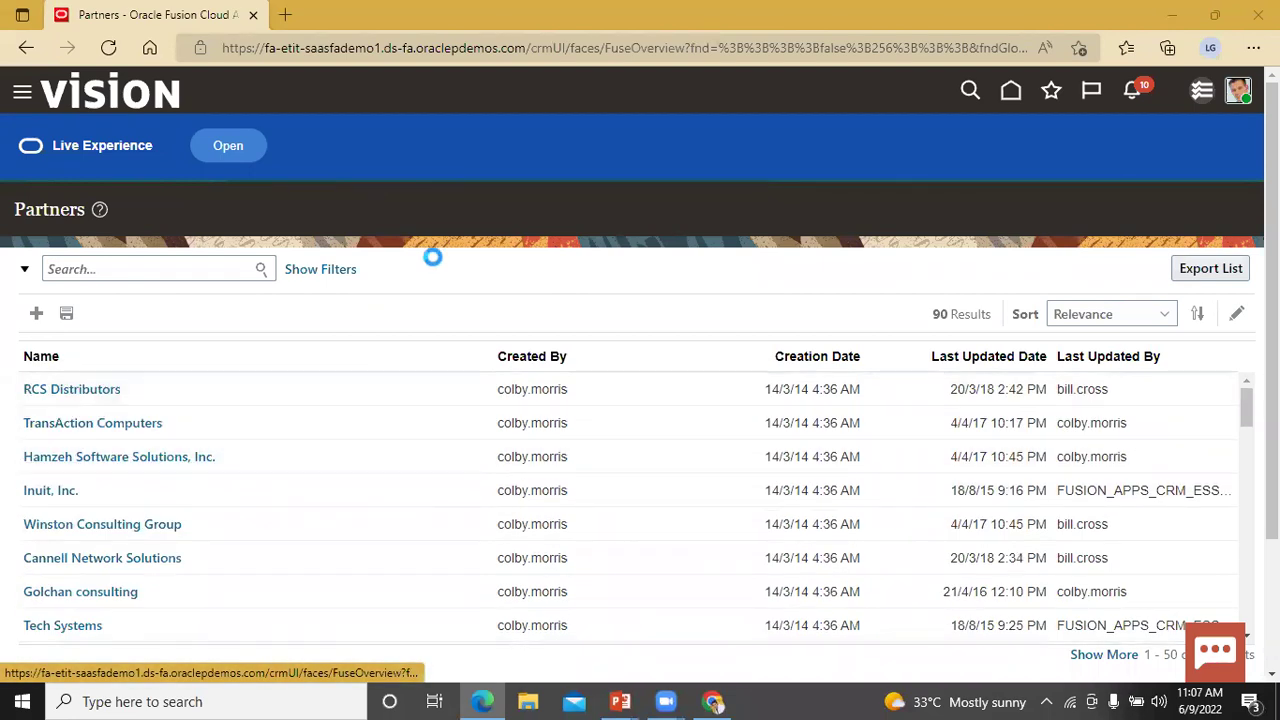
- Open the form for a new partner, review its Type and Status options, and cancel it without saving
{"action": "left_click", "coordinate": [37, 315]}
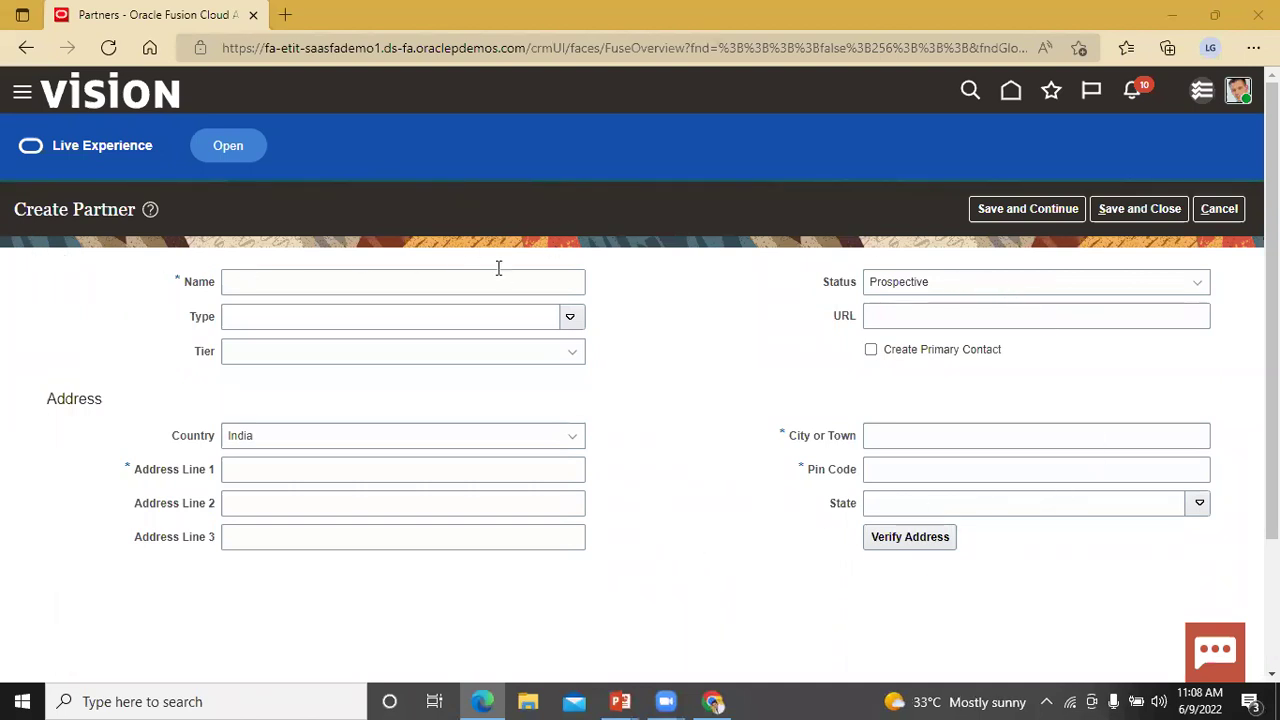
{"action": "left_click", "coordinate": [572, 318]}
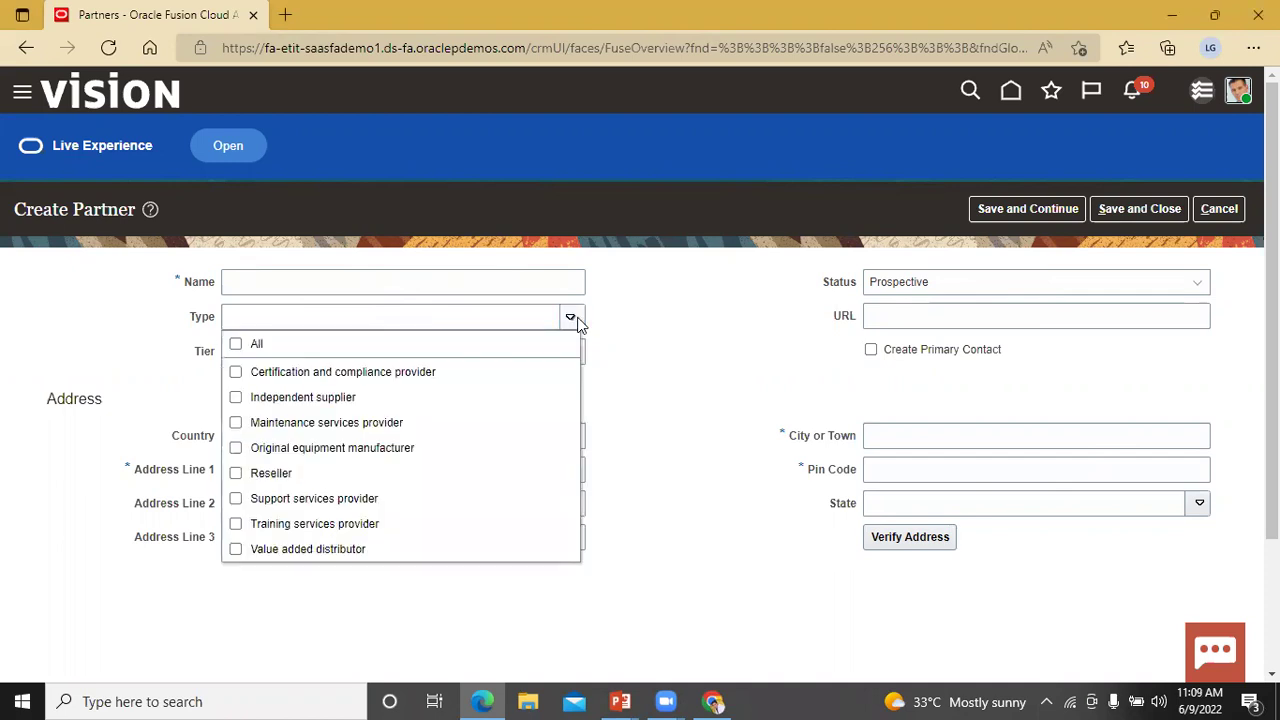
{"action": "left_click", "coordinate": [645, 370]}
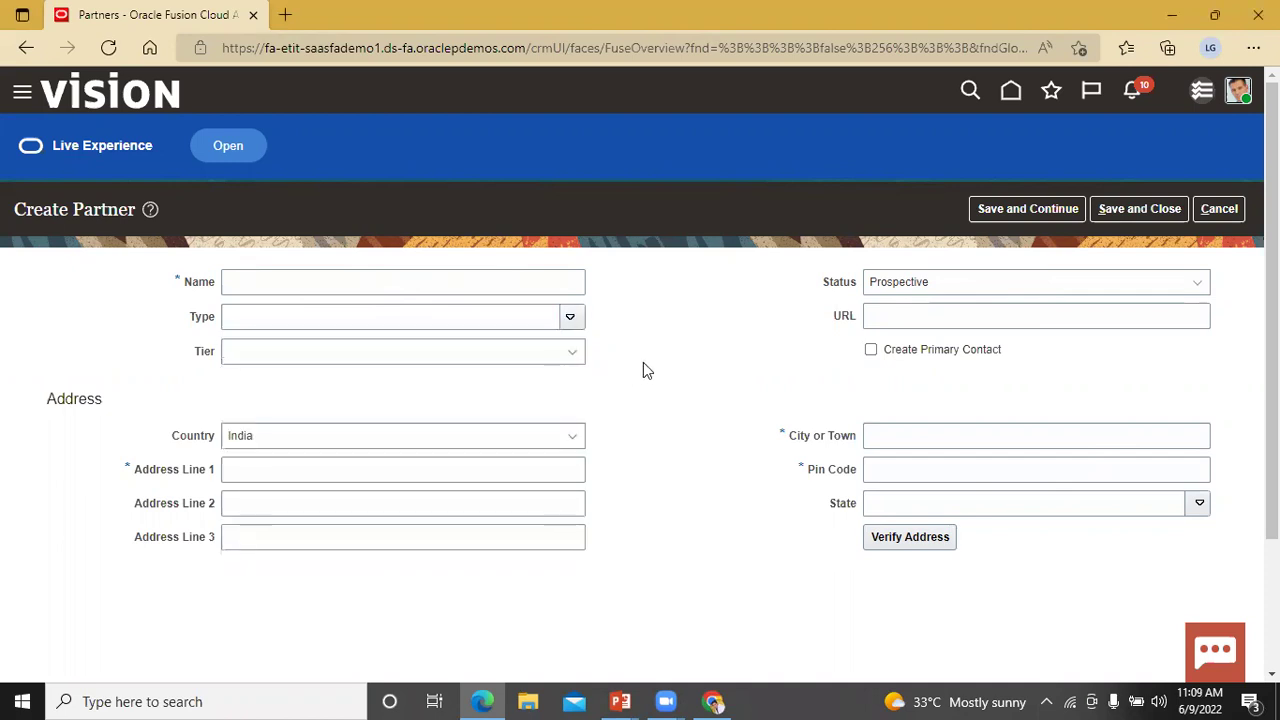
{"action": "left_click", "coordinate": [1200, 291]}
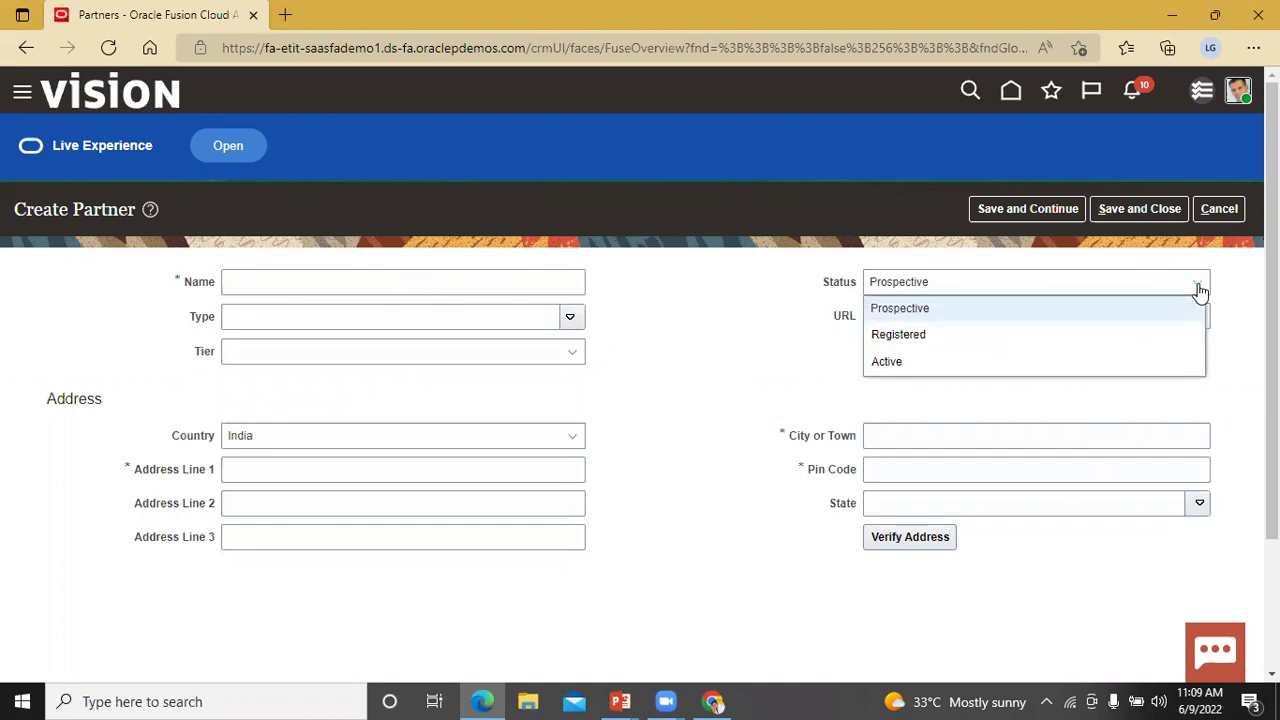
{"action": "left_click", "coordinate": [772, 366]}
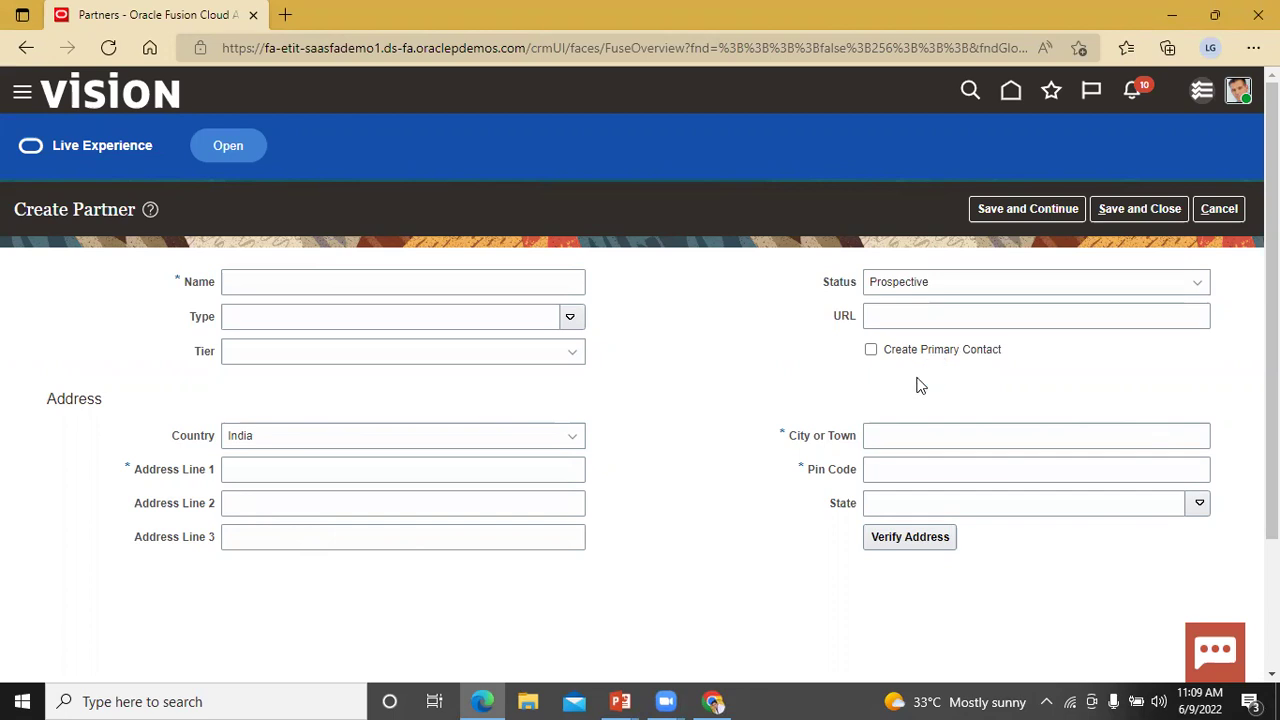
{"action": "left_click", "coordinate": [1220, 209]}
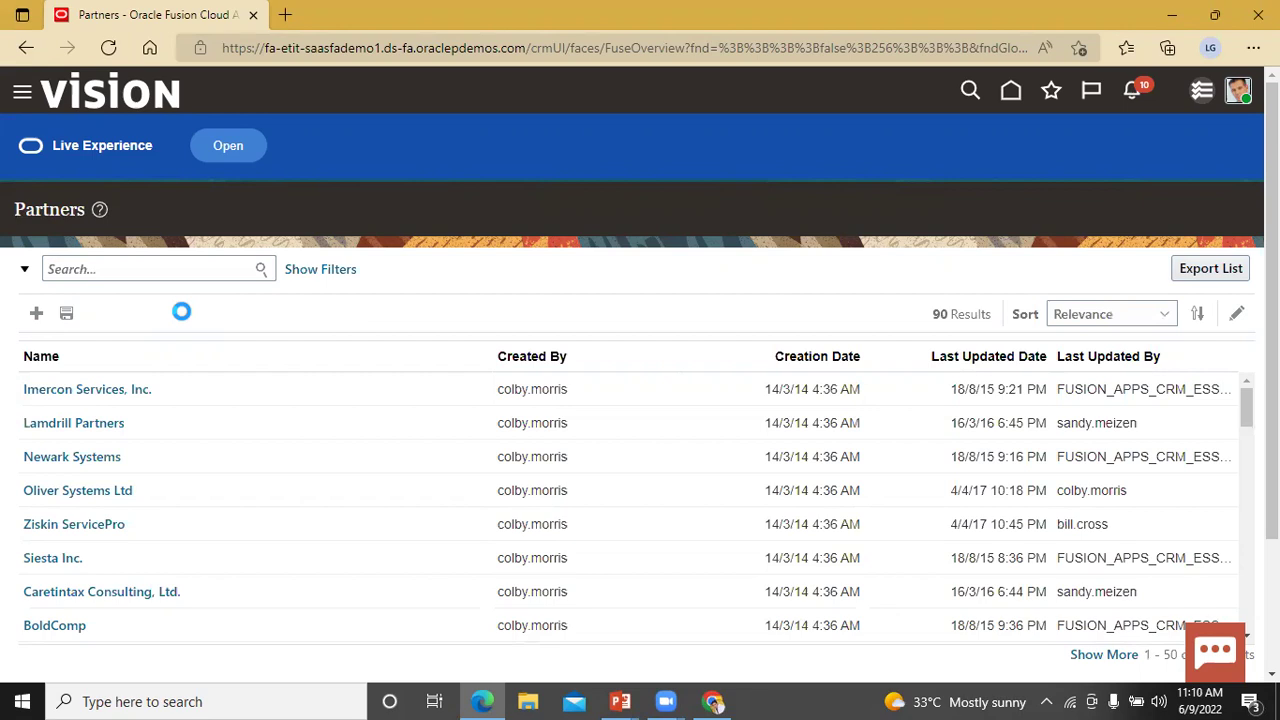
- Open the Sandboxes page from the Configuration group
{"action": "left_click", "coordinate": [28, 98]}
{"action": "scroll", "coordinate": [114, 277], "scroll_direction": "down", "scroll_amount": 3}
{"action": "scroll", "coordinate": [140, 283], "scroll_direction": "down", "scroll_amount": 4}
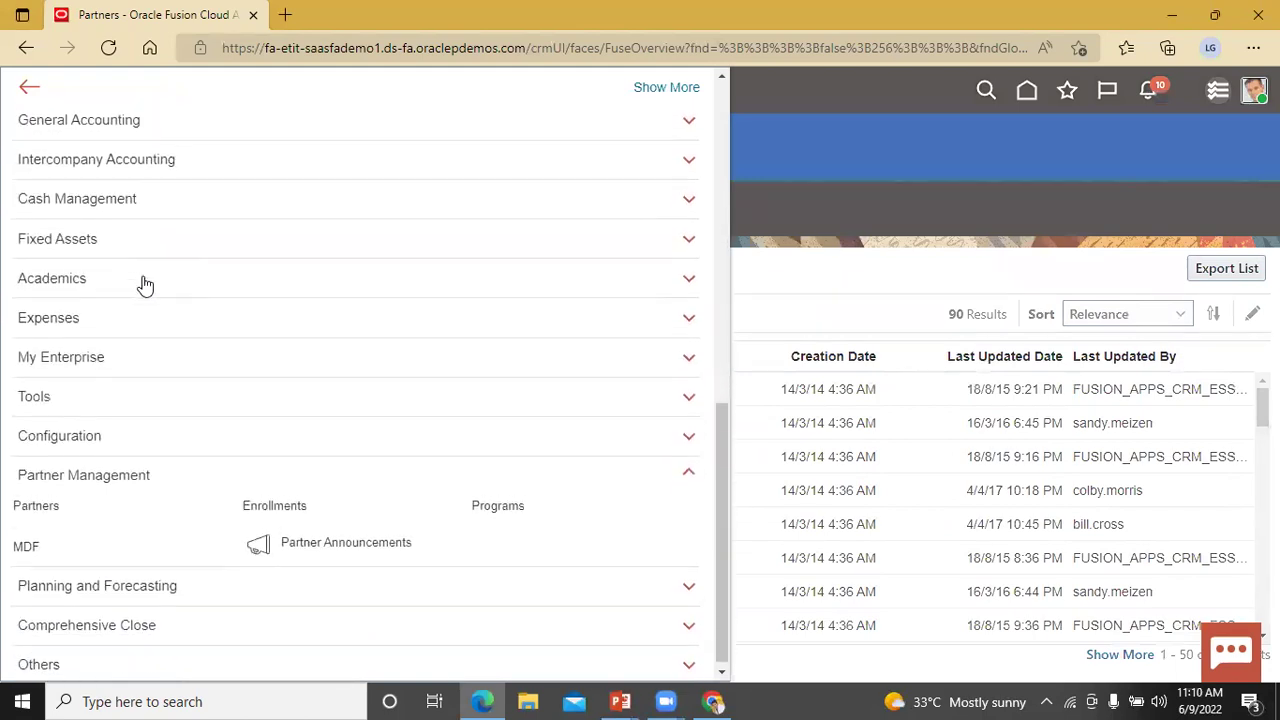
{"action": "left_click", "coordinate": [157, 440]}
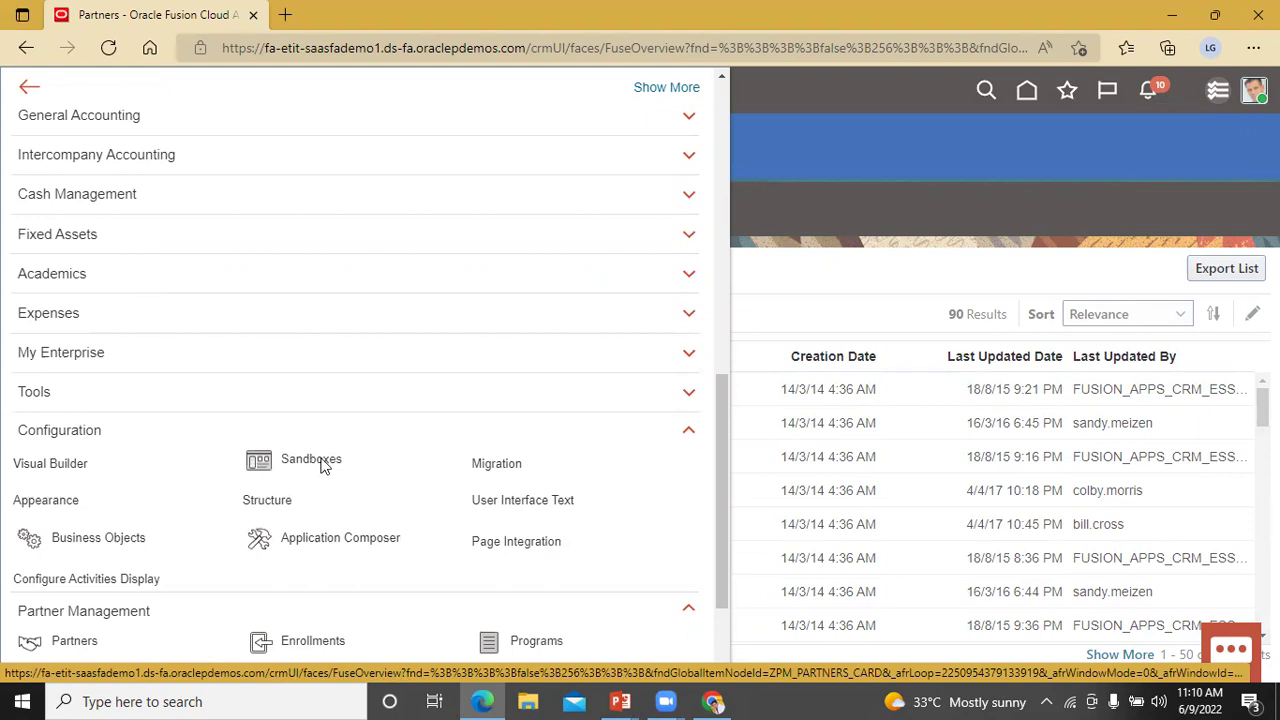
{"action": "scroll", "coordinate": [324, 464], "scroll_direction": "down", "scroll_amount": 1}
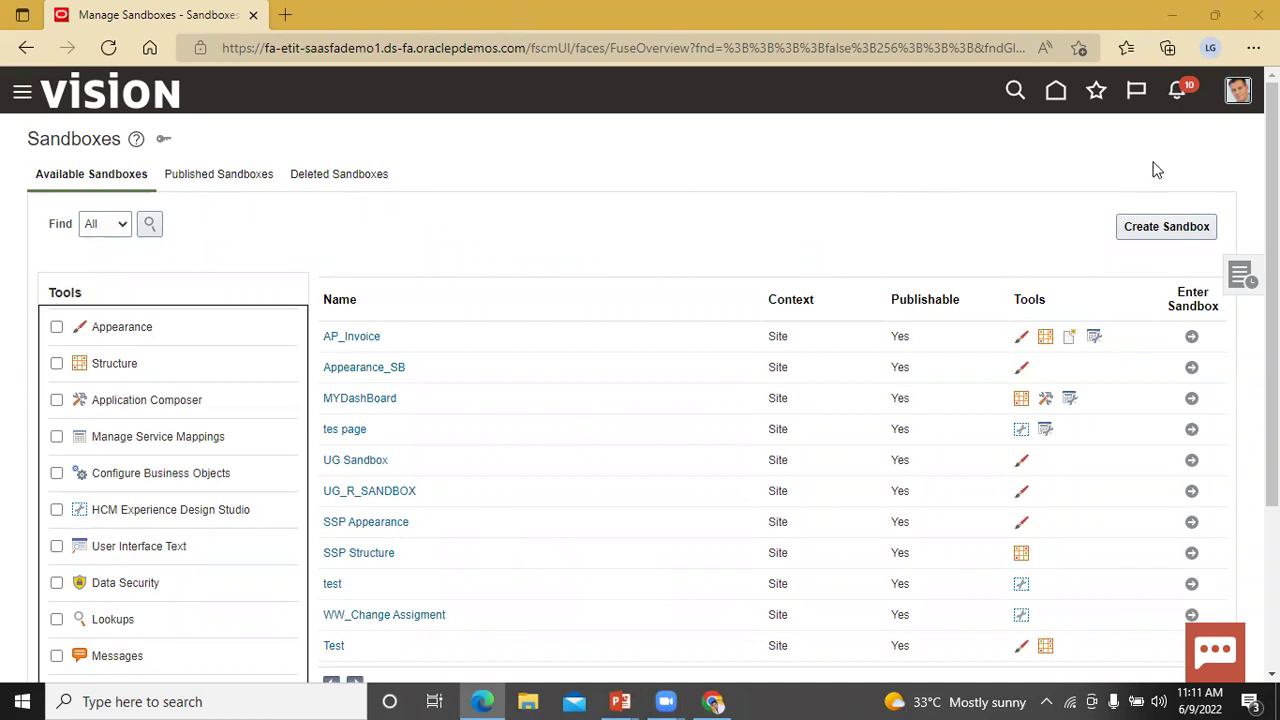
- Create a publishable sandbox named BISP Partner Extend with Application Composer active and enter it
{"action": "left_click", "coordinate": [1157, 240]}
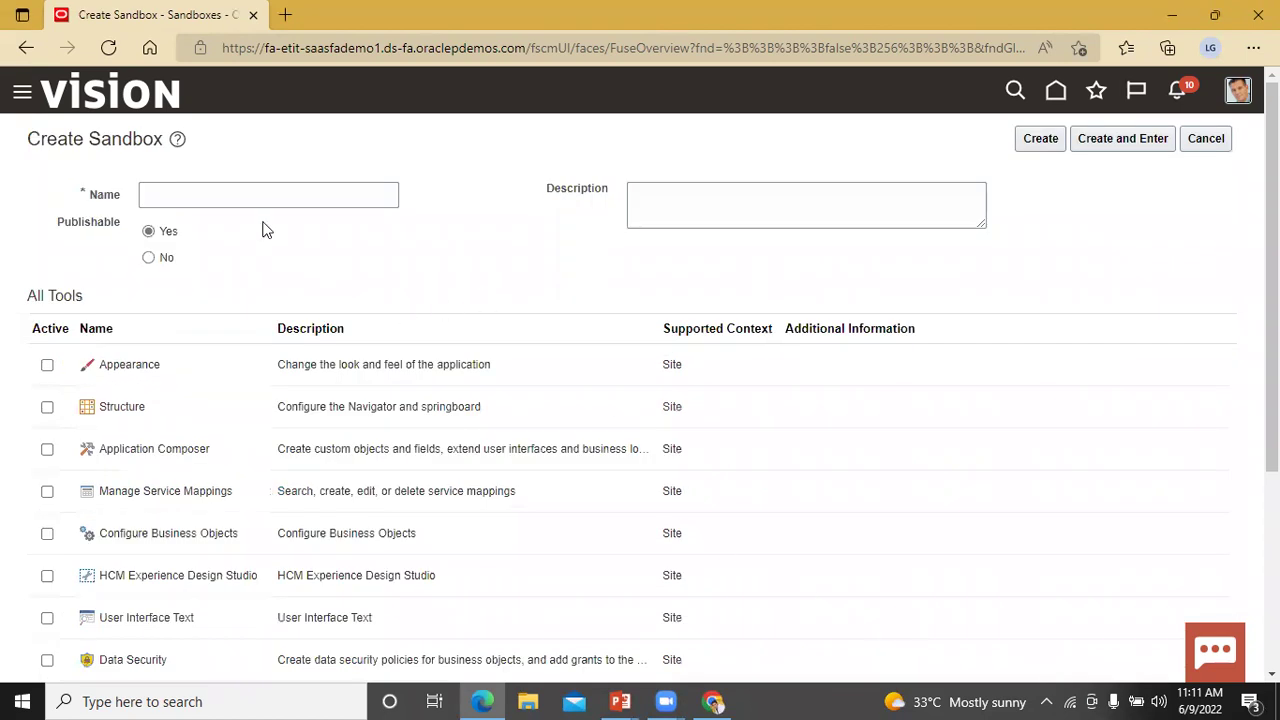
{"action": "left_click", "coordinate": [240, 195]}
{"action": "type", "text": "BISP "}
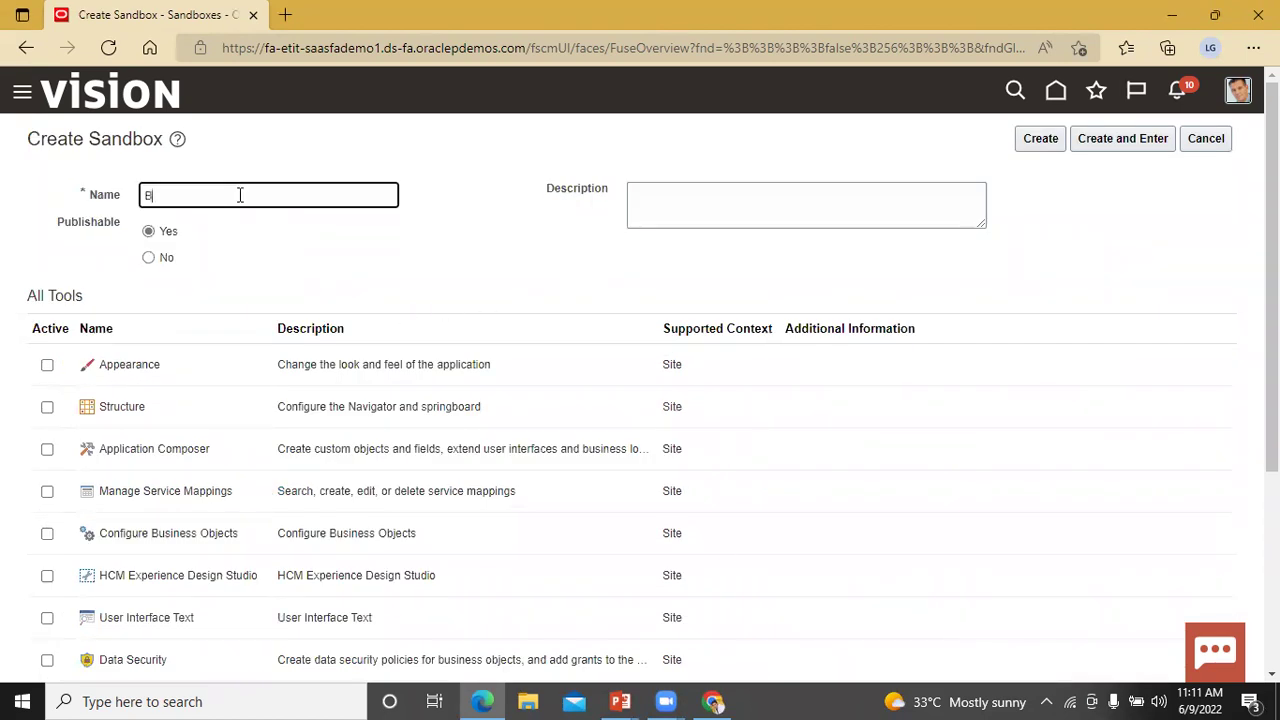
{"action": "type", "text": "Partner Ent"}
{"action": "key", "text": "BackSpace"}
{"action": "key", "text": "BackSpace"}
{"action": "type", "text": "xtend"}
{"action": "left_click", "coordinate": [47, 451]}
{"action": "left_click", "coordinate": [1127, 140]}
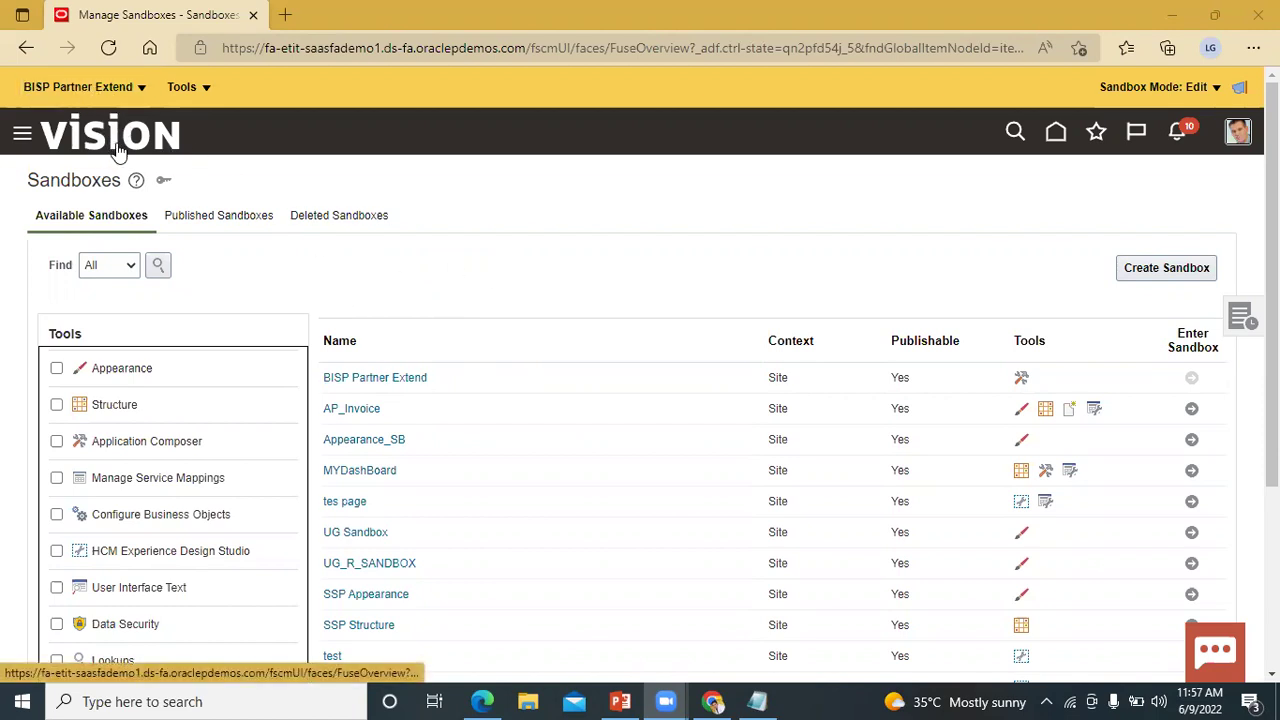
- Review the actions and tools available for the BISP Partner Extend sandbox
{"action": "left_click", "coordinate": [88, 88]}
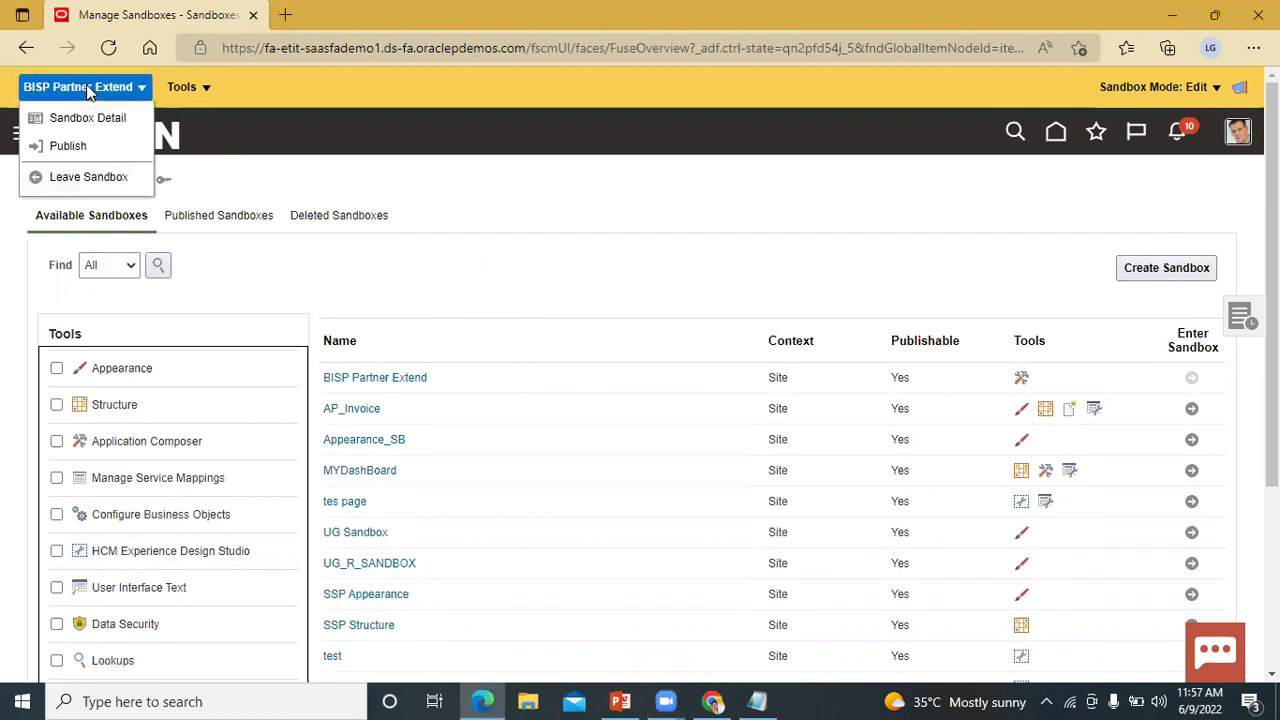
{"action": "left_click", "coordinate": [180, 87]}
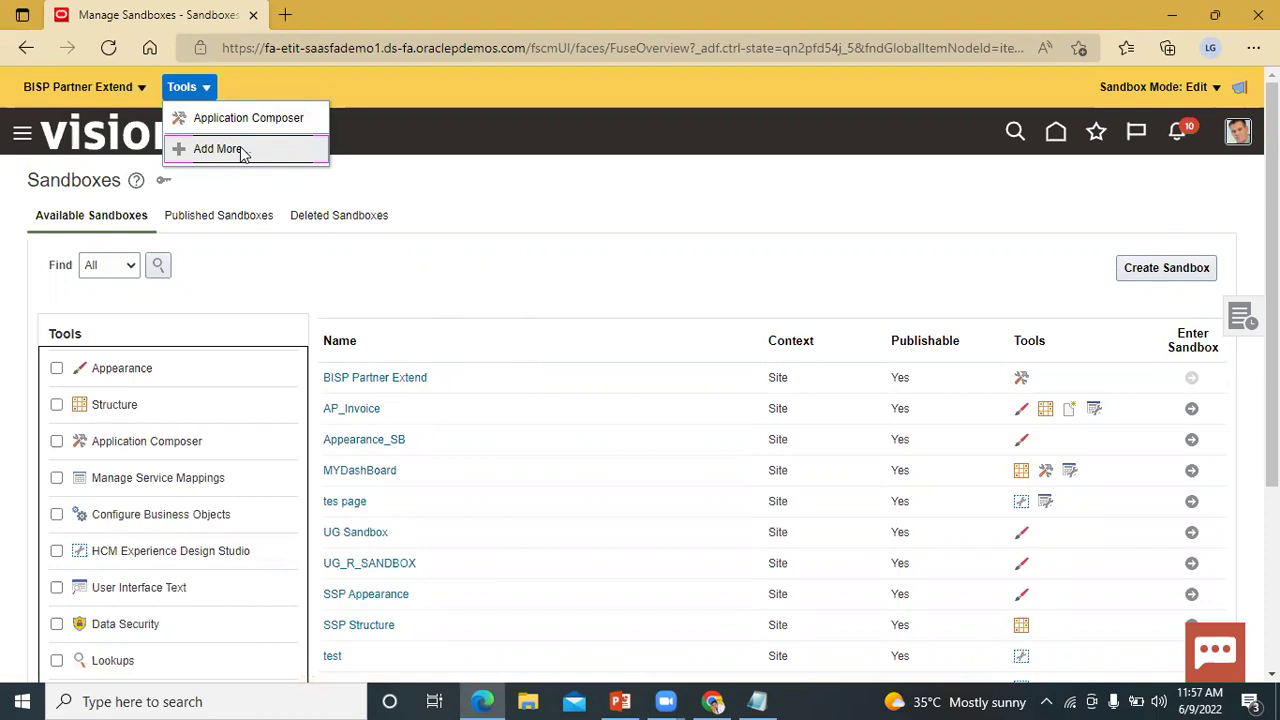
{"action": "left_click", "coordinate": [441, 190]}
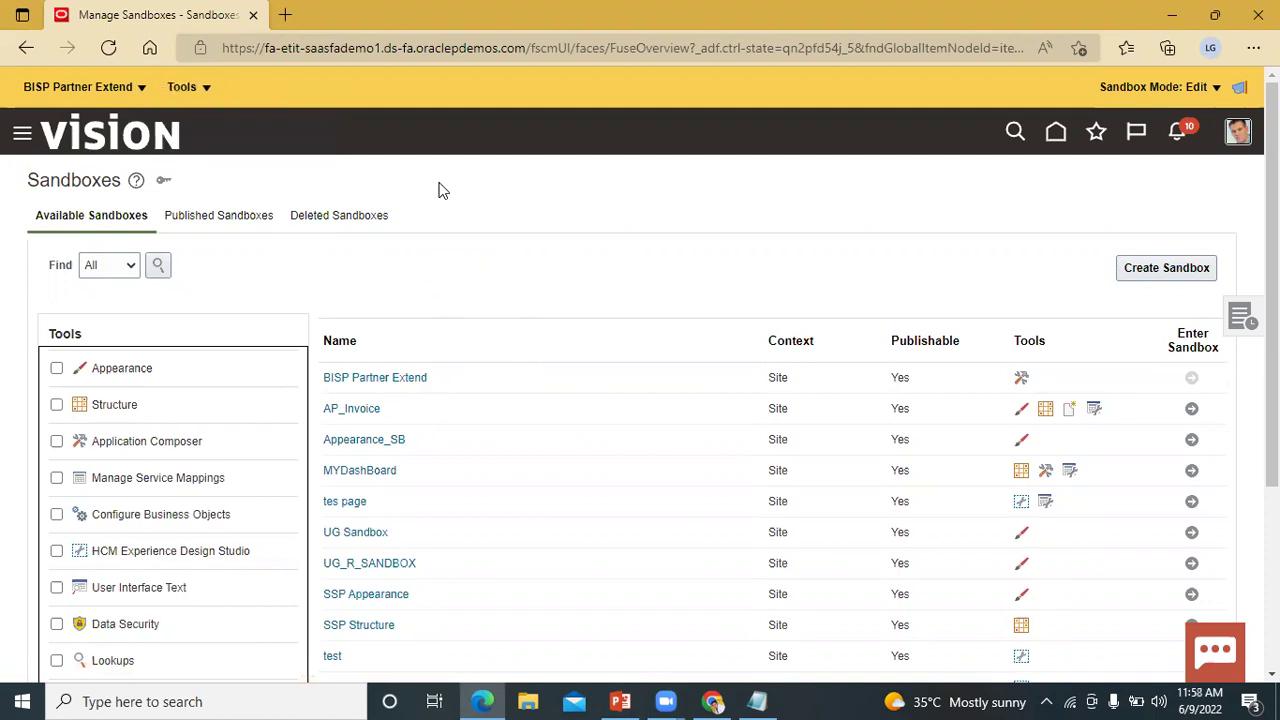
- Open Application Composer from the Configuration group
{"action": "left_click", "coordinate": [22, 140]}
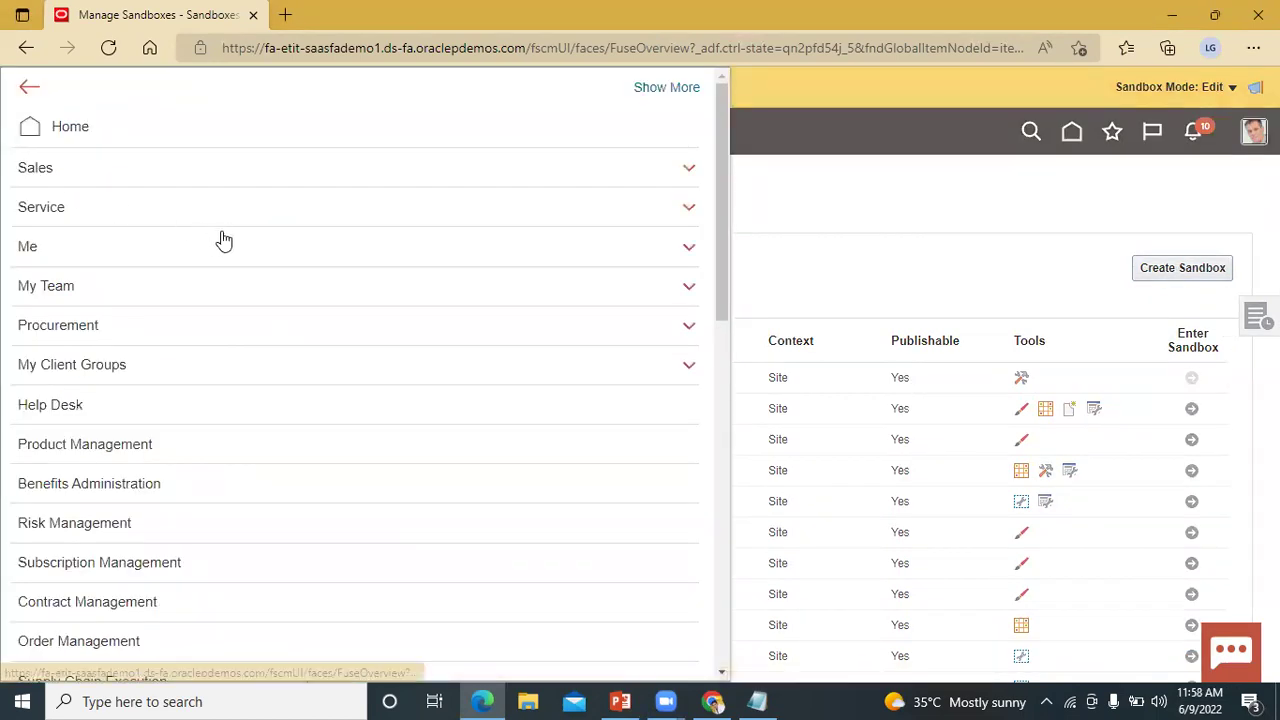
{"action": "scroll", "coordinate": [225, 244], "scroll_direction": "down", "scroll_amount": 10}
{"action": "scroll", "coordinate": [225, 244], "scroll_direction": "down", "scroll_amount": 2}
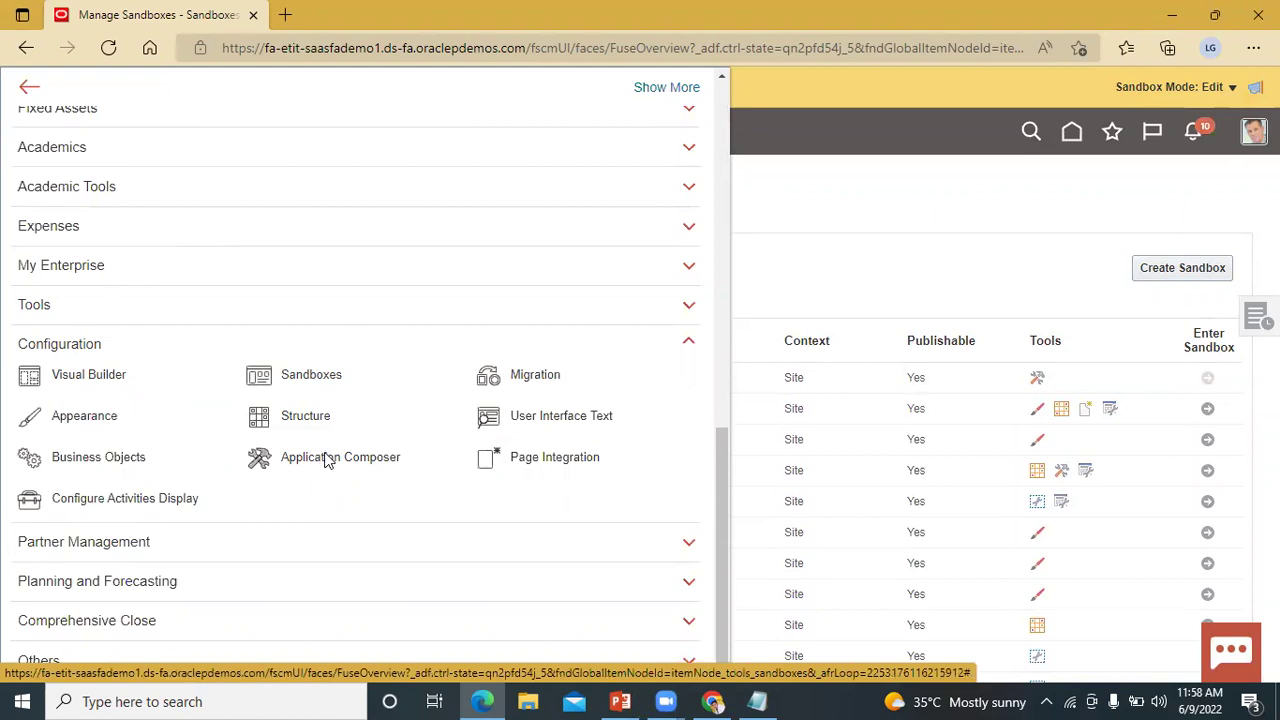
{"action": "left_click", "coordinate": [365, 456]}
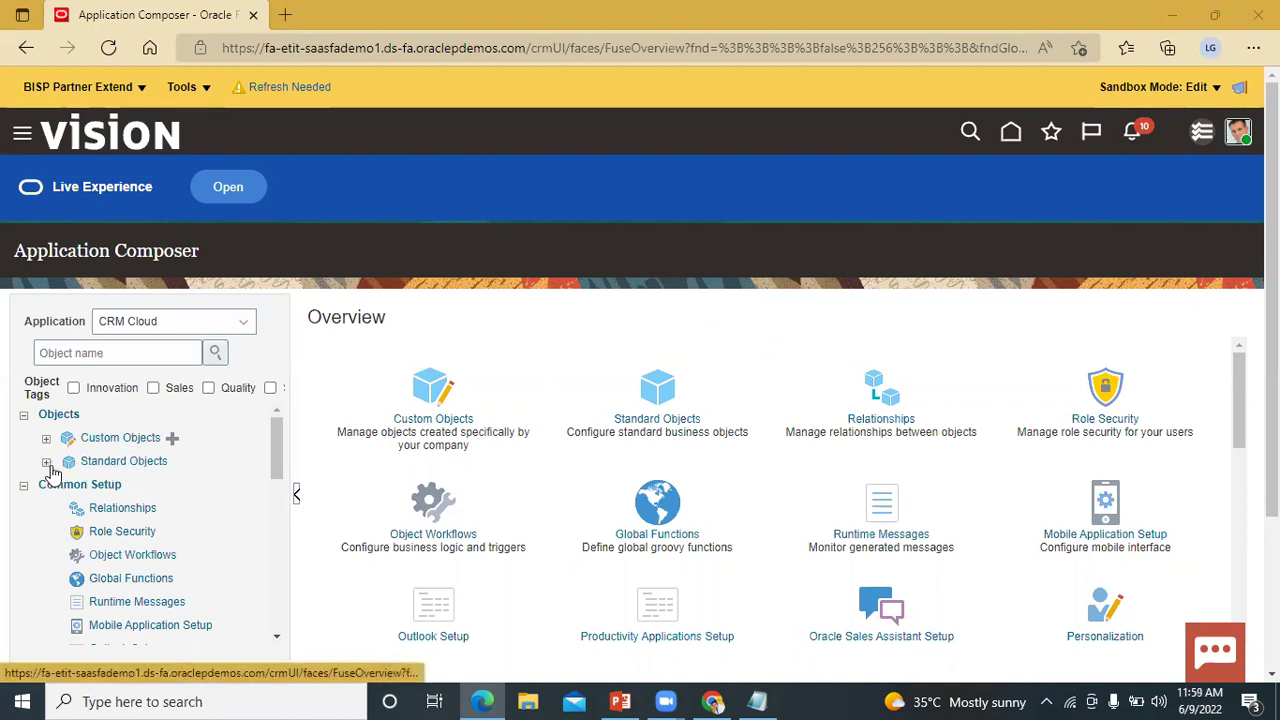
- Expand the standard Partner object and open its Pages
{"action": "left_click", "coordinate": [45, 465]}
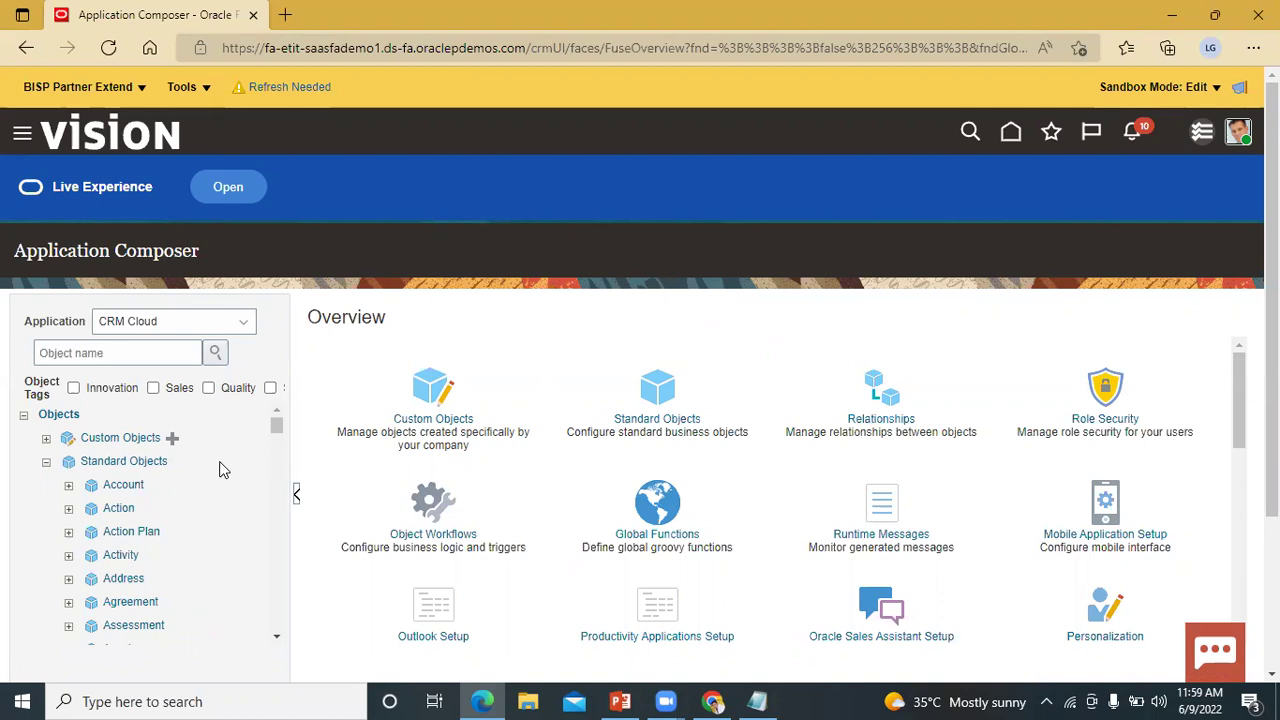
{"action": "scroll", "coordinate": [222, 470], "scroll_direction": "down", "scroll_amount": 5}
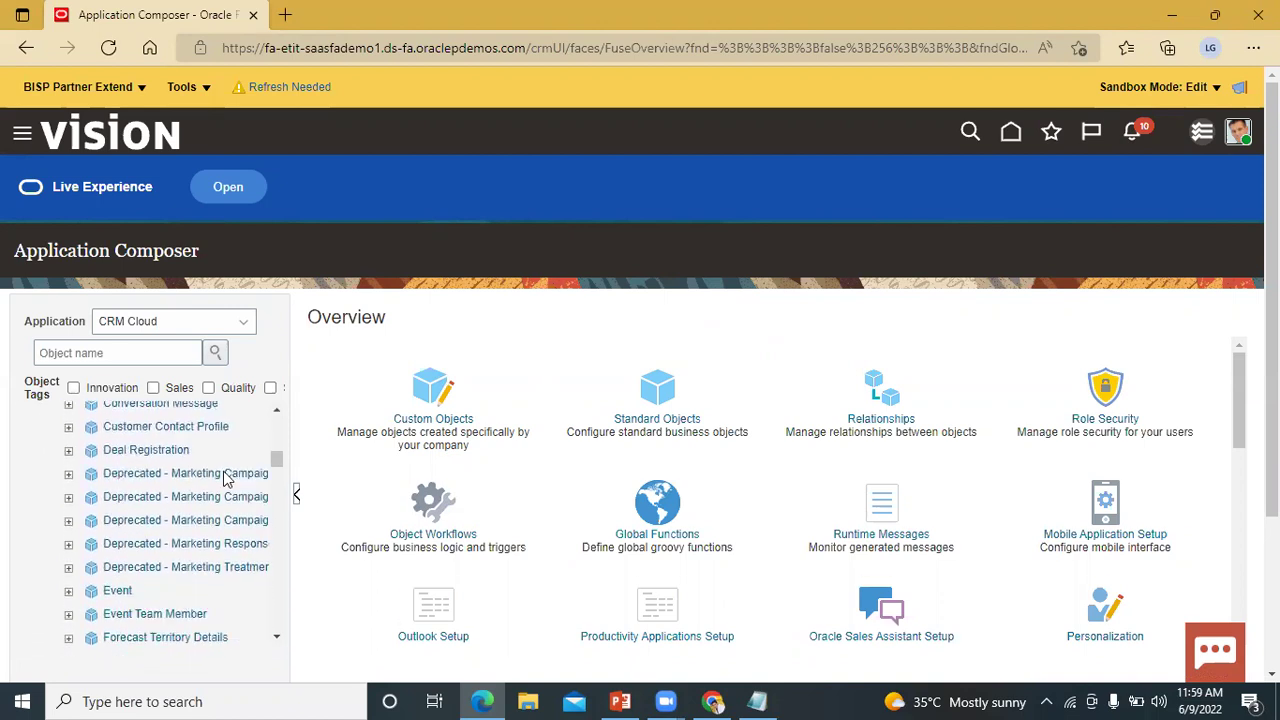
{"action": "scroll", "coordinate": [224, 480], "scroll_direction": "down", "scroll_amount": 5}
{"action": "scroll", "coordinate": [155, 342], "scroll_direction": "down", "scroll_amount": 3}
{"action": "scroll", "coordinate": [155, 340], "scroll_direction": "down", "scroll_amount": 5}
{"action": "scroll", "coordinate": [155, 335], "scroll_direction": "down", "scroll_amount": 5}
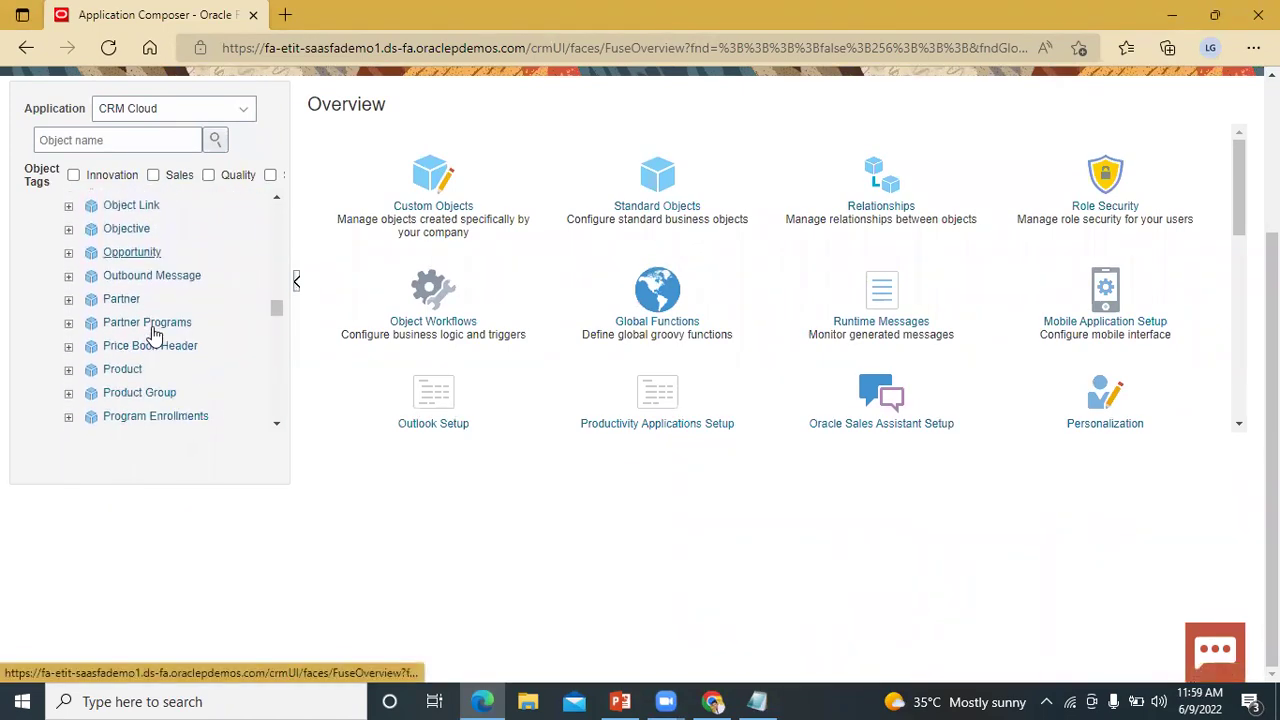
{"action": "left_click", "coordinate": [70, 302]}
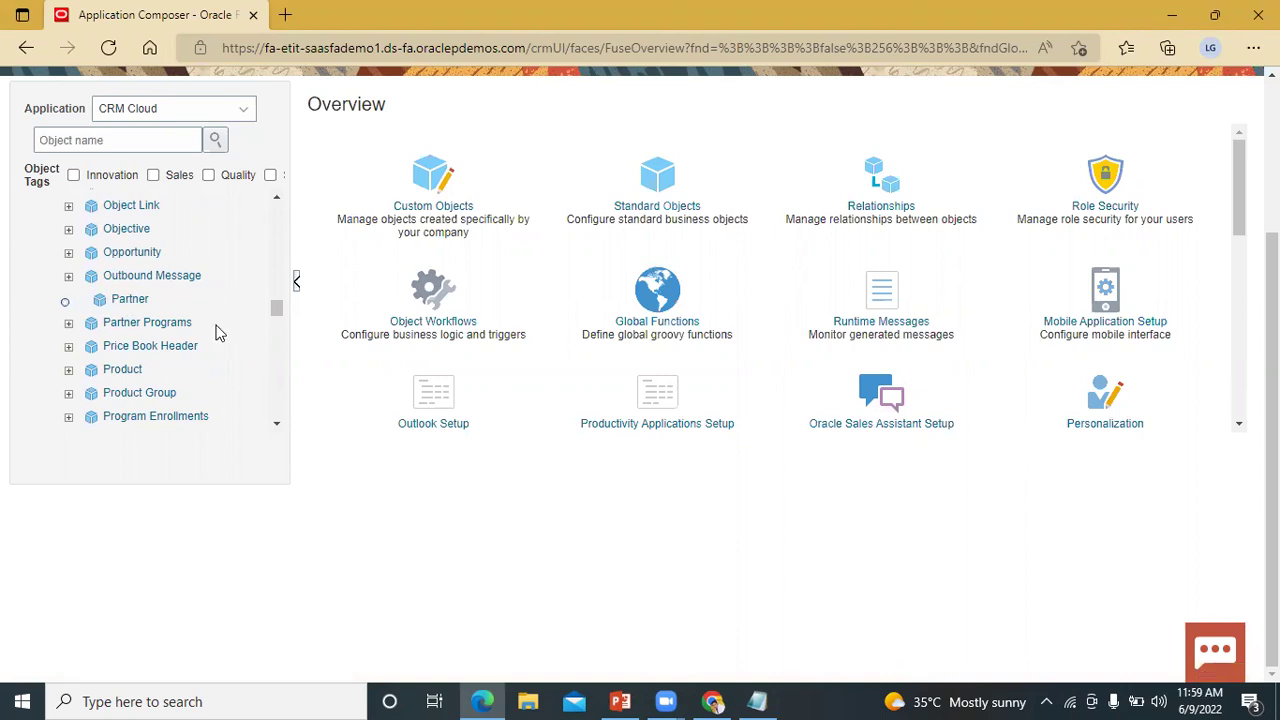
{"action": "left_click", "coordinate": [151, 370]}
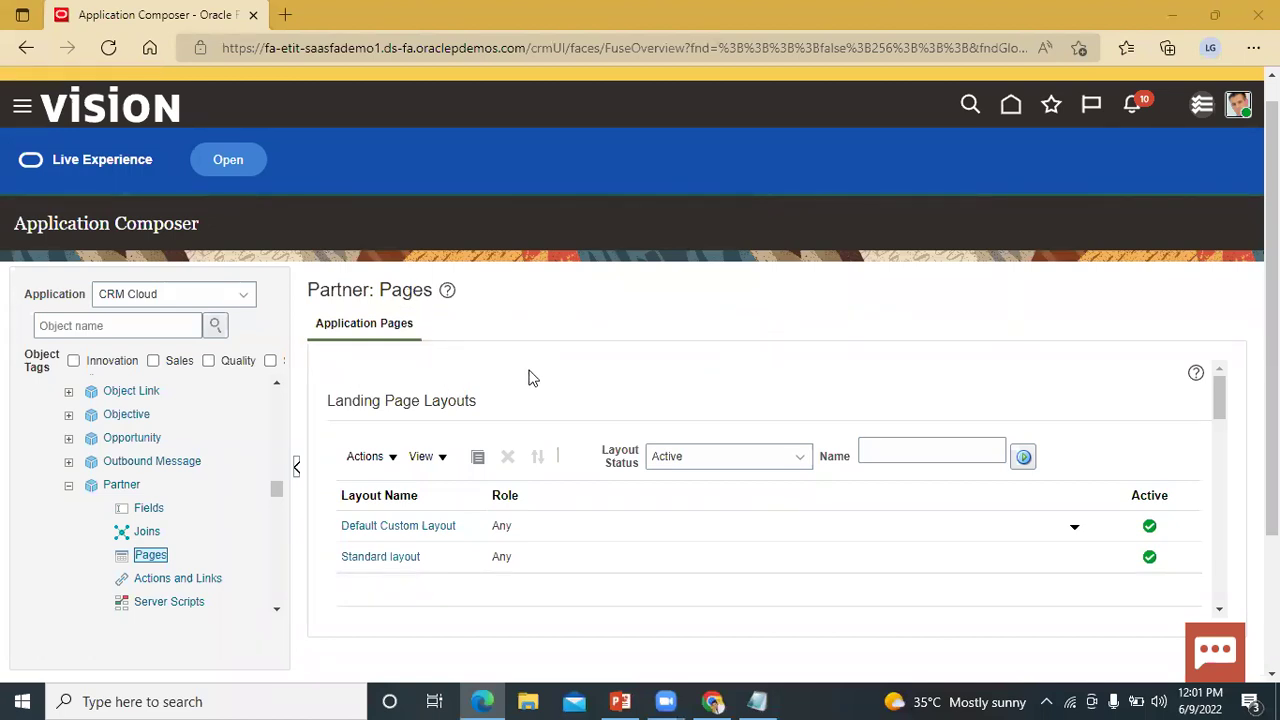
- Duplicate the Standard layout under Creation Page Layouts as BISP Partner Extend and open the copy for editing
{"action": "scroll", "coordinate": [500, 408], "scroll_direction": "down", "scroll_amount": 3}
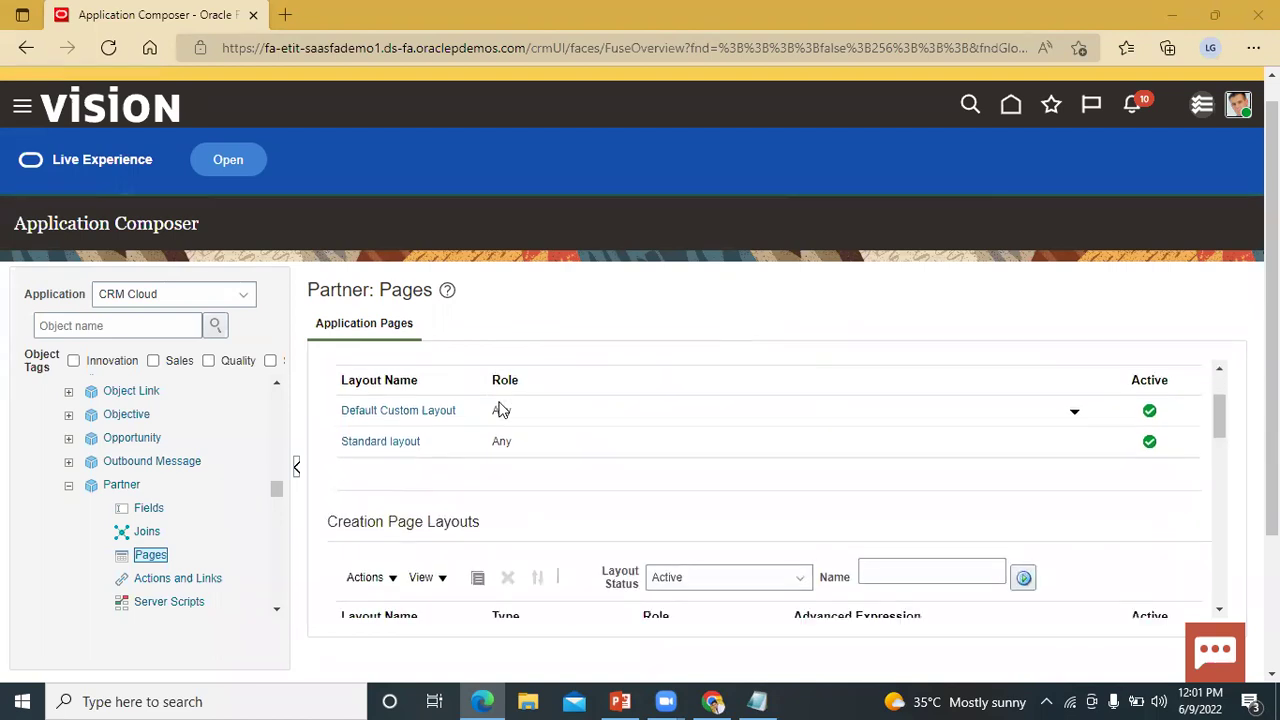
{"action": "scroll", "coordinate": [551, 437], "scroll_direction": "down", "scroll_amount": 1}
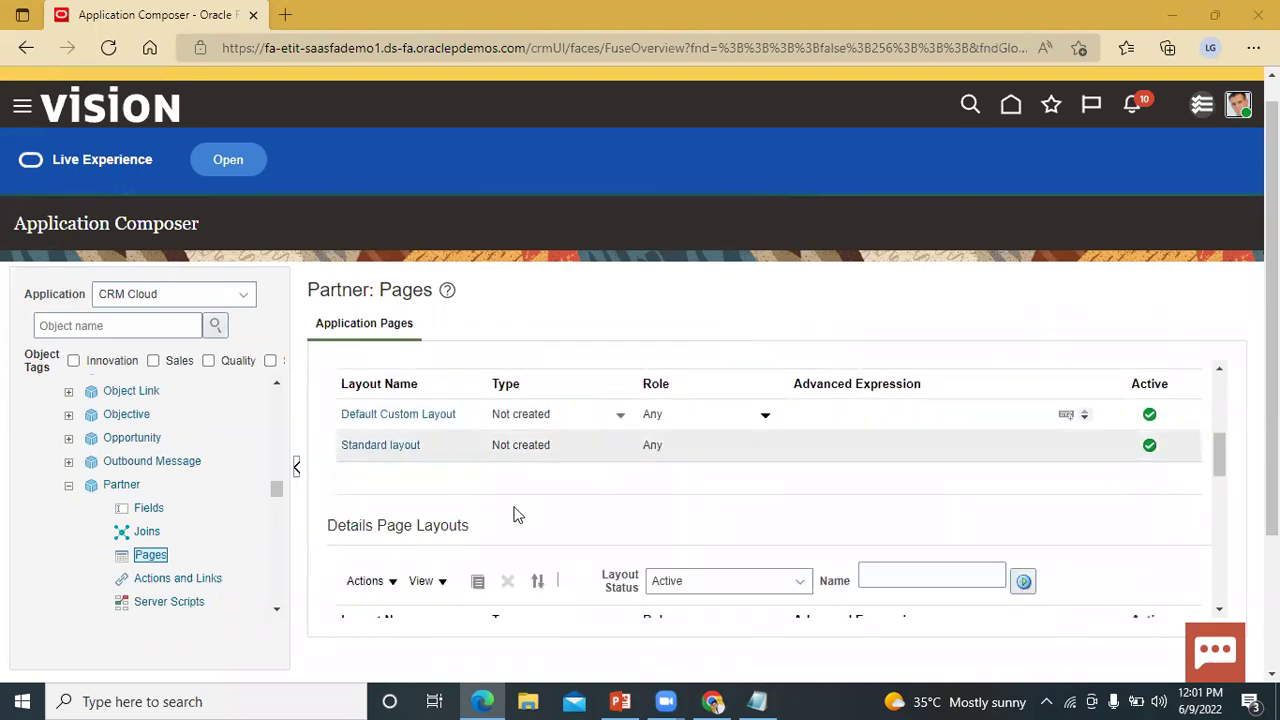
{"action": "scroll", "coordinate": [570, 500], "scroll_direction": "down", "scroll_amount": 1}
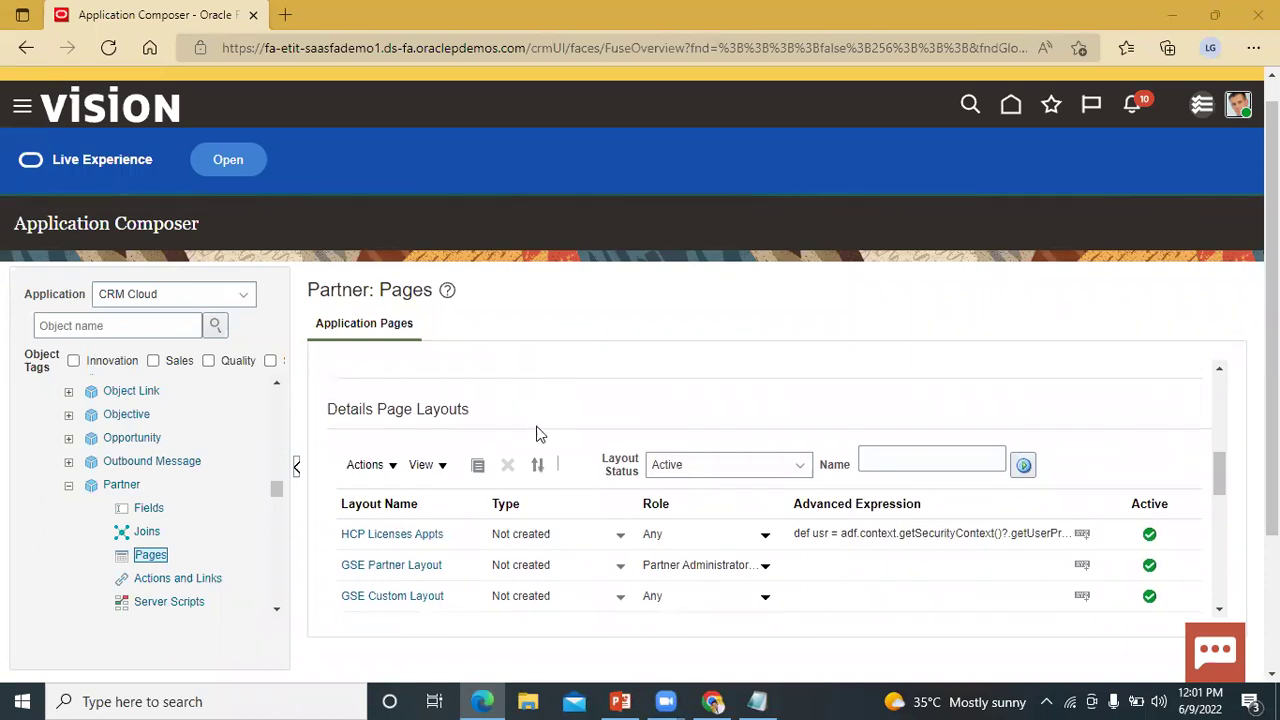
{"action": "scroll", "coordinate": [566, 467], "scroll_direction": "up", "scroll_amount": 2}
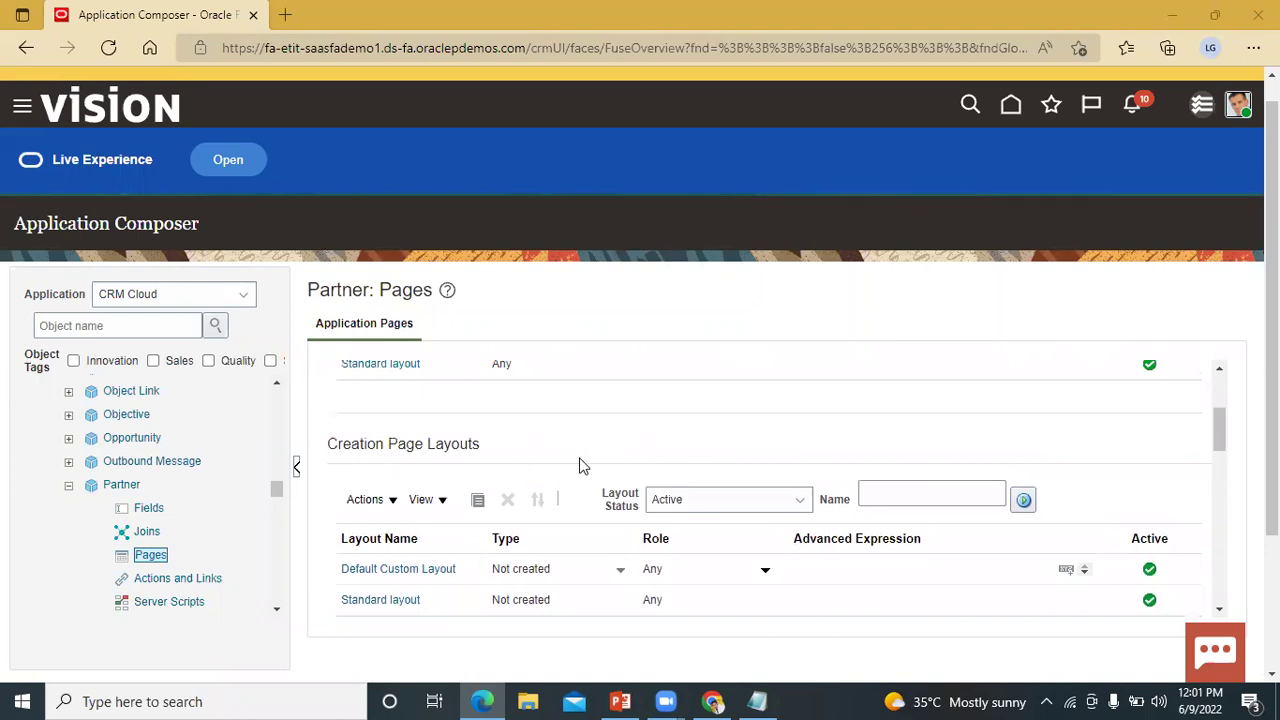
{"action": "left_click", "coordinate": [445, 601]}
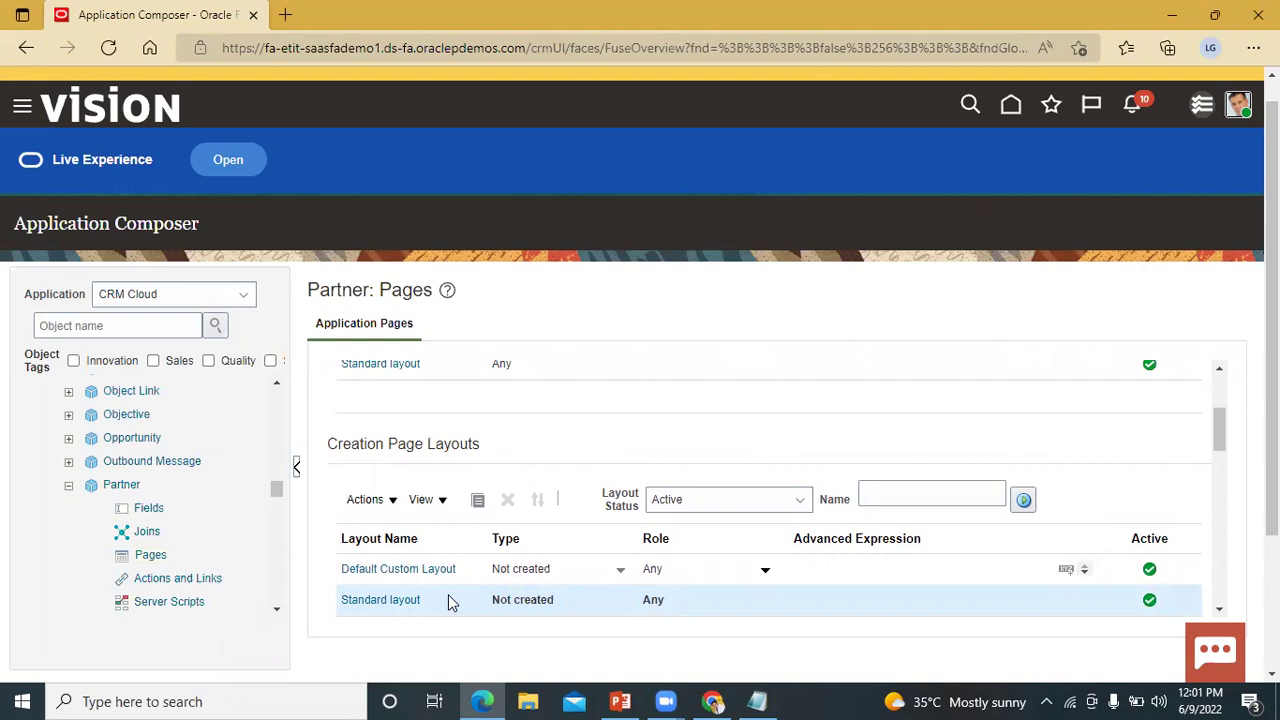
{"action": "left_click", "coordinate": [479, 500]}
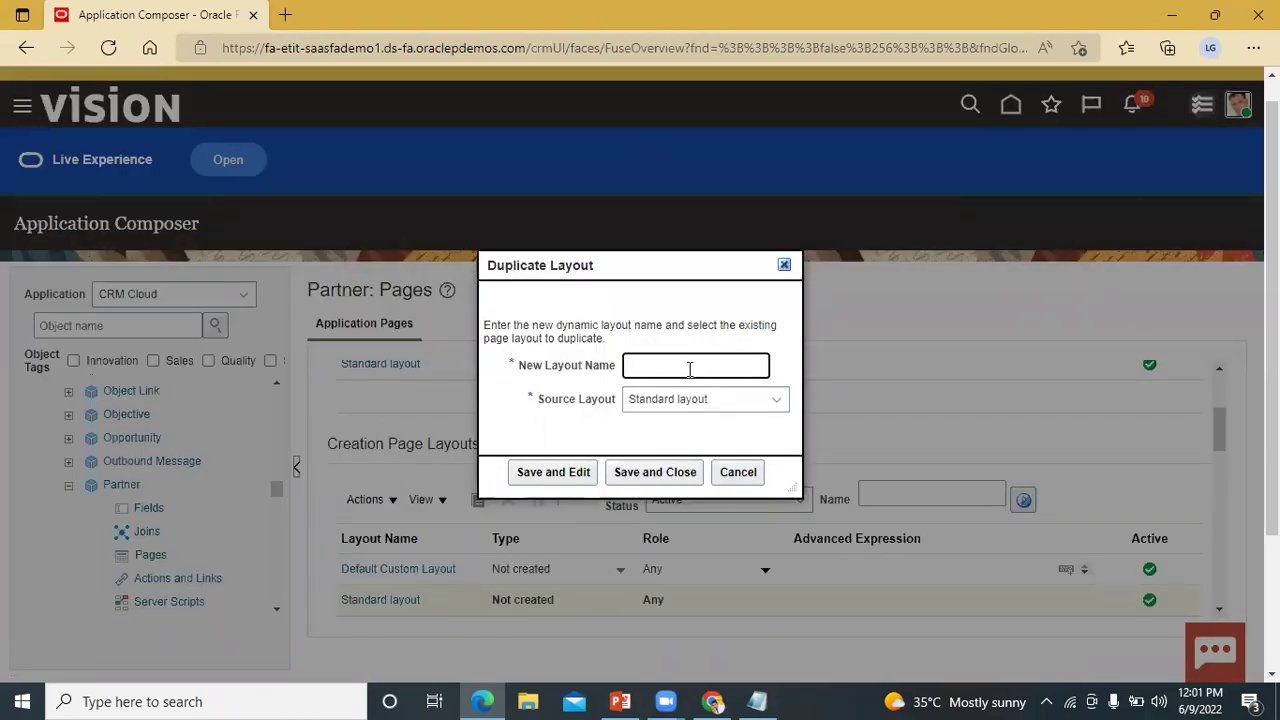
{"action": "type", "text": "BISP Partner Ext"}
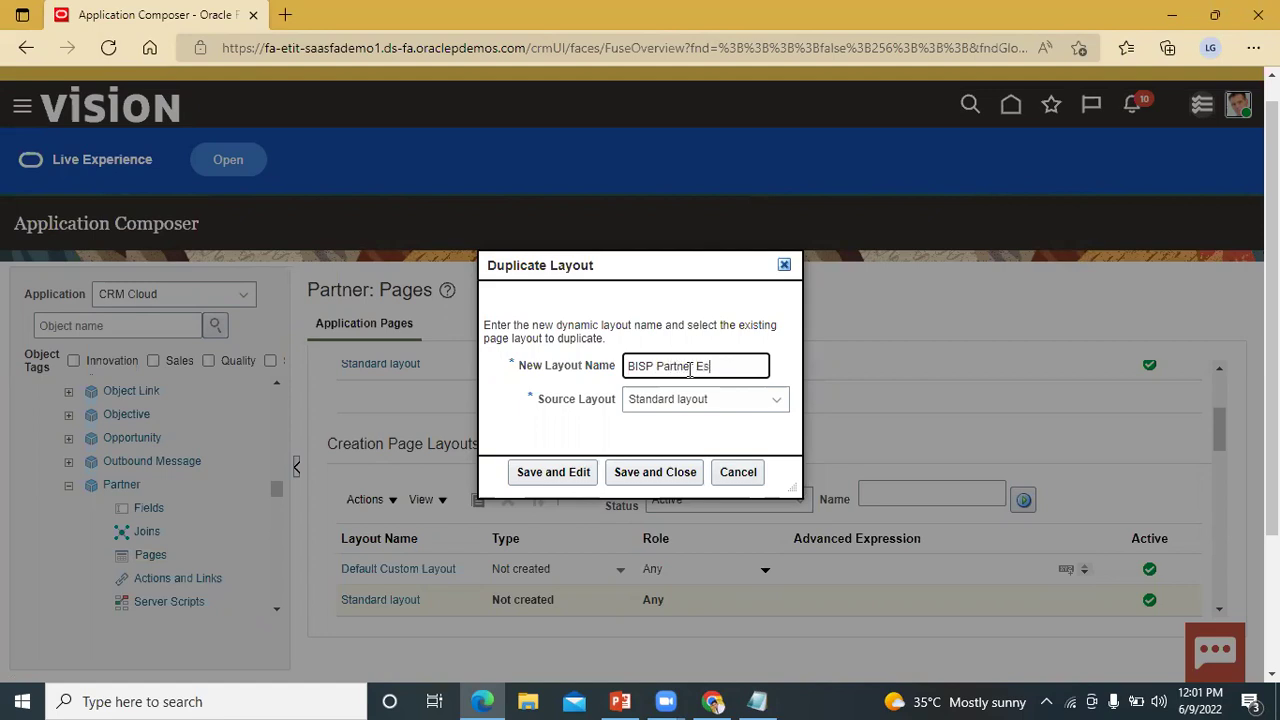
{"action": "type", "text": "end"}
{"action": "left_click", "coordinate": [537, 477]}
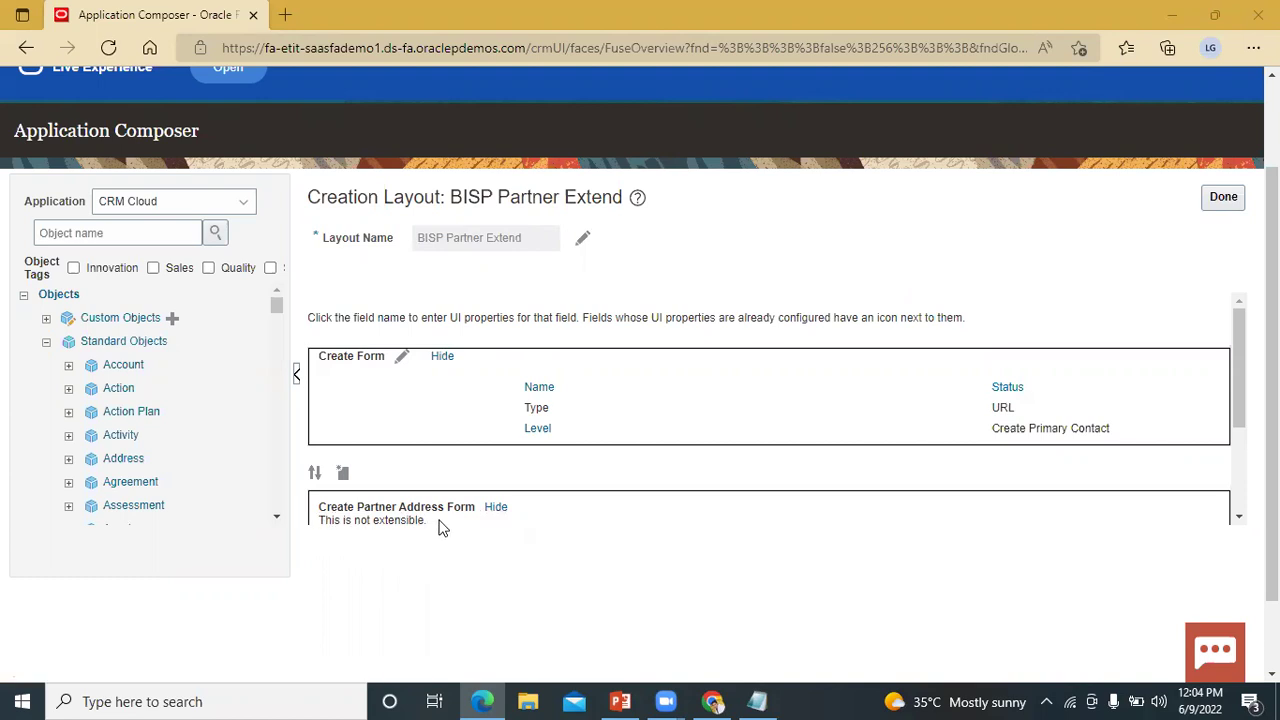
- Add the Creation Date field to the selected fields of the BISP Partner Extend layout's Create Form, and save it
{"action": "left_click", "coordinate": [401, 360]}
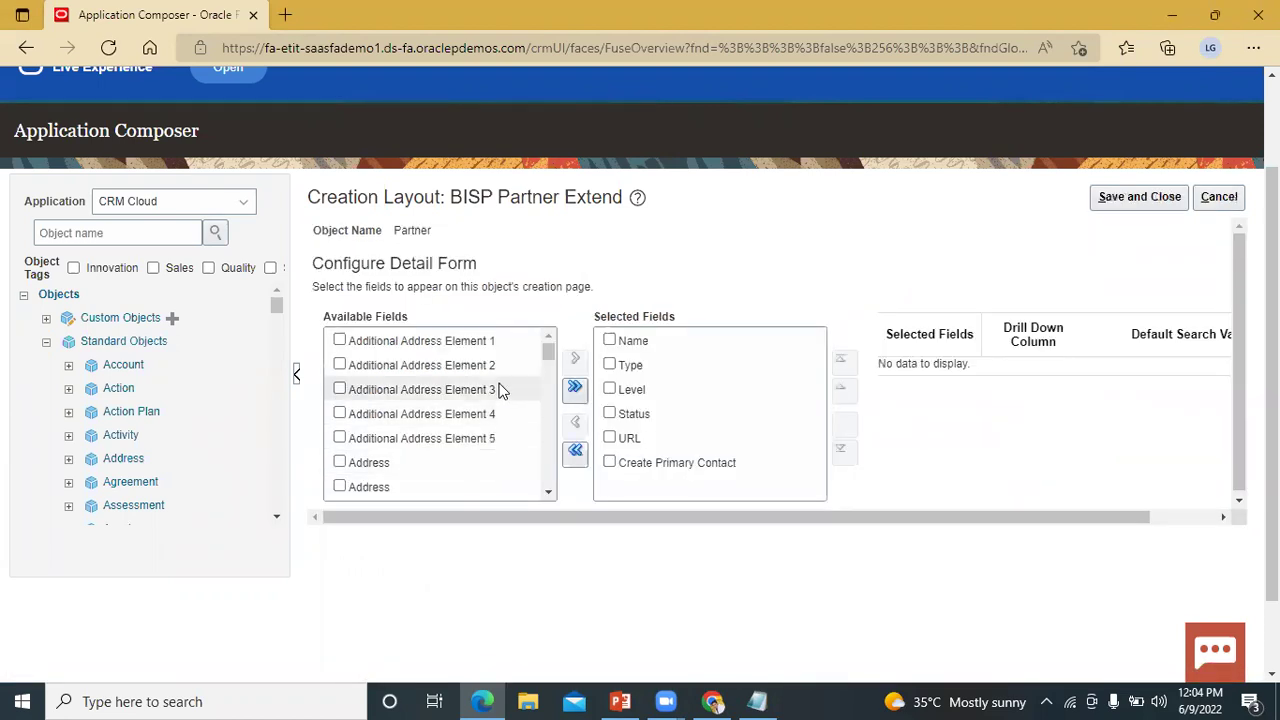
{"action": "scroll", "coordinate": [446, 375], "scroll_direction": "down", "scroll_amount": 3}
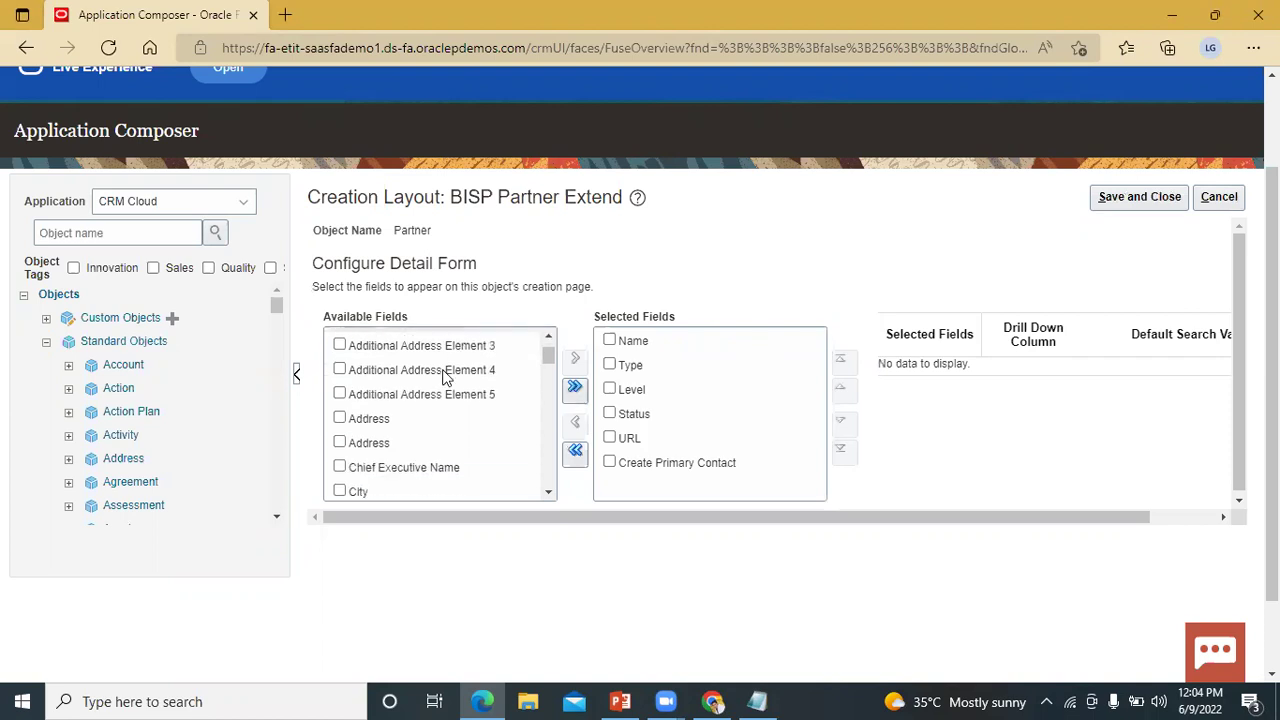
{"action": "scroll", "coordinate": [446, 375], "scroll_direction": "up", "scroll_amount": 1}
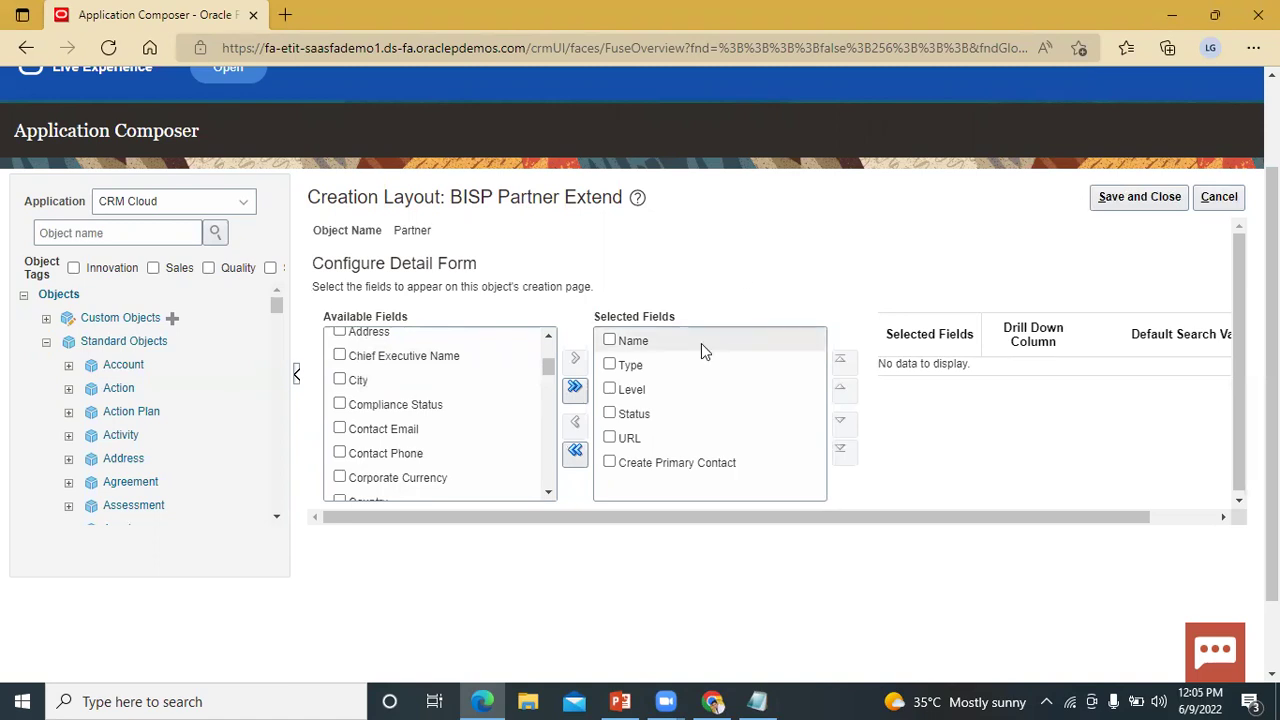
{"action": "scroll", "coordinate": [375, 460], "scroll_direction": "up", "scroll_amount": 2}
{"action": "scroll", "coordinate": [375, 455], "scroll_direction": "up", "scroll_amount": 1}
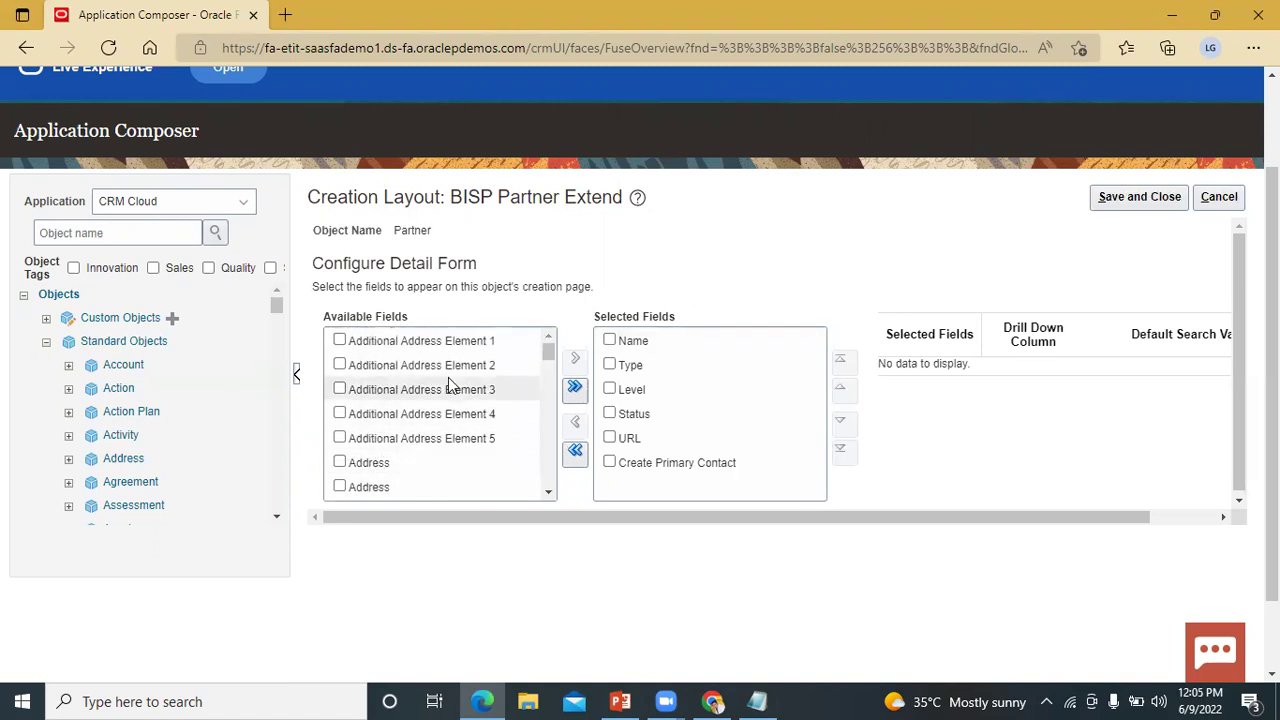
{"action": "scroll", "coordinate": [457, 405], "scroll_direction": "down", "scroll_amount": 3}
{"action": "scroll", "coordinate": [457, 408], "scroll_direction": "down", "scroll_amount": 3}
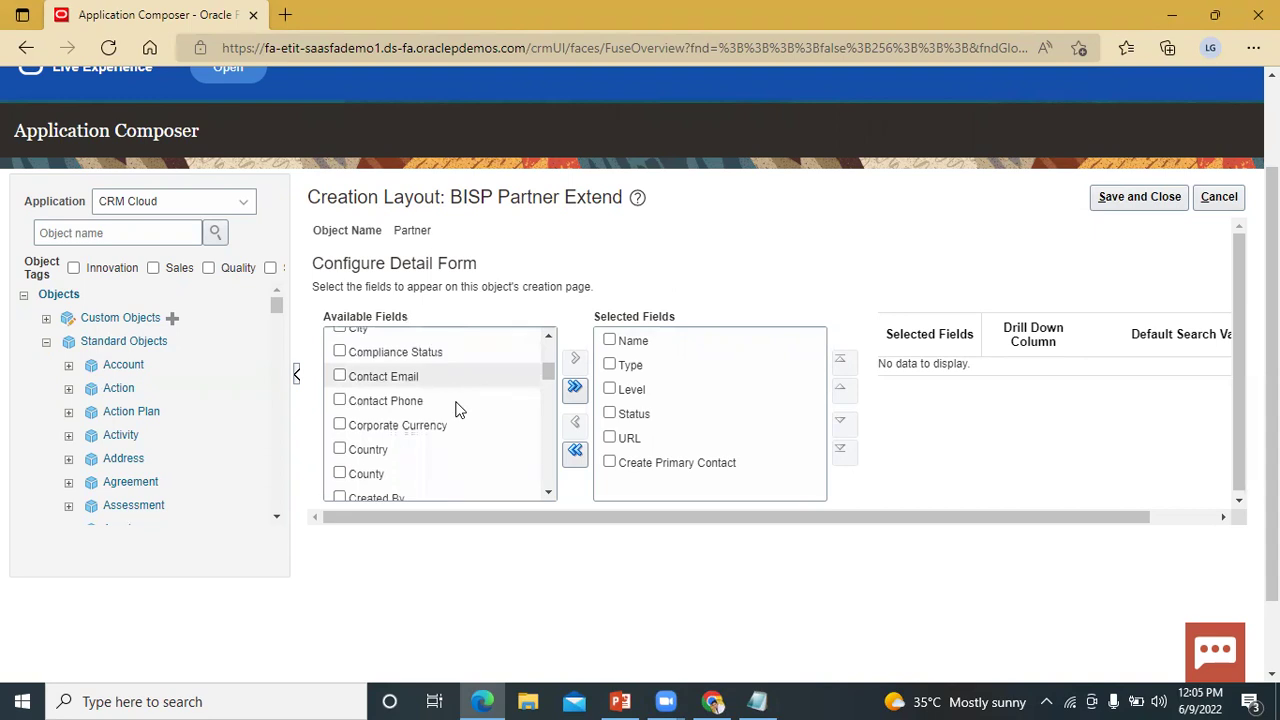
{"action": "scroll", "coordinate": [457, 408], "scroll_direction": "down", "scroll_amount": 1}
{"action": "left_click", "coordinate": [340, 418]}
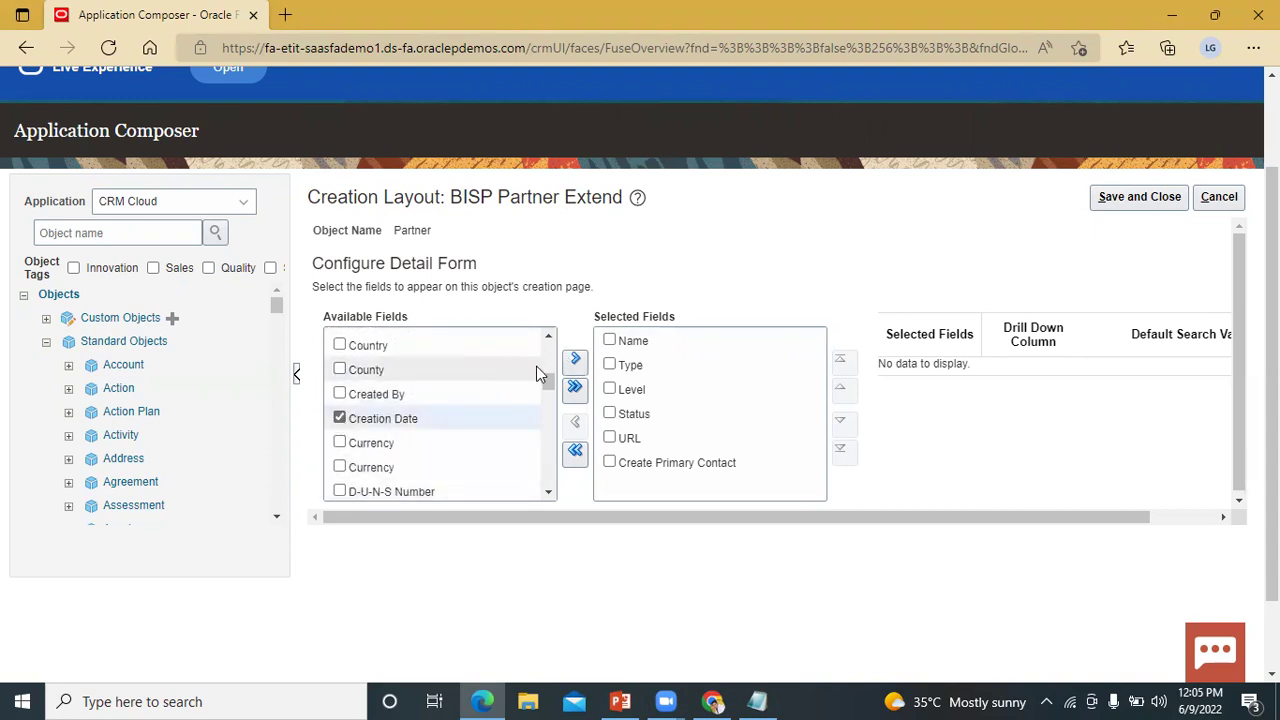
{"action": "left_click", "coordinate": [578, 360]}
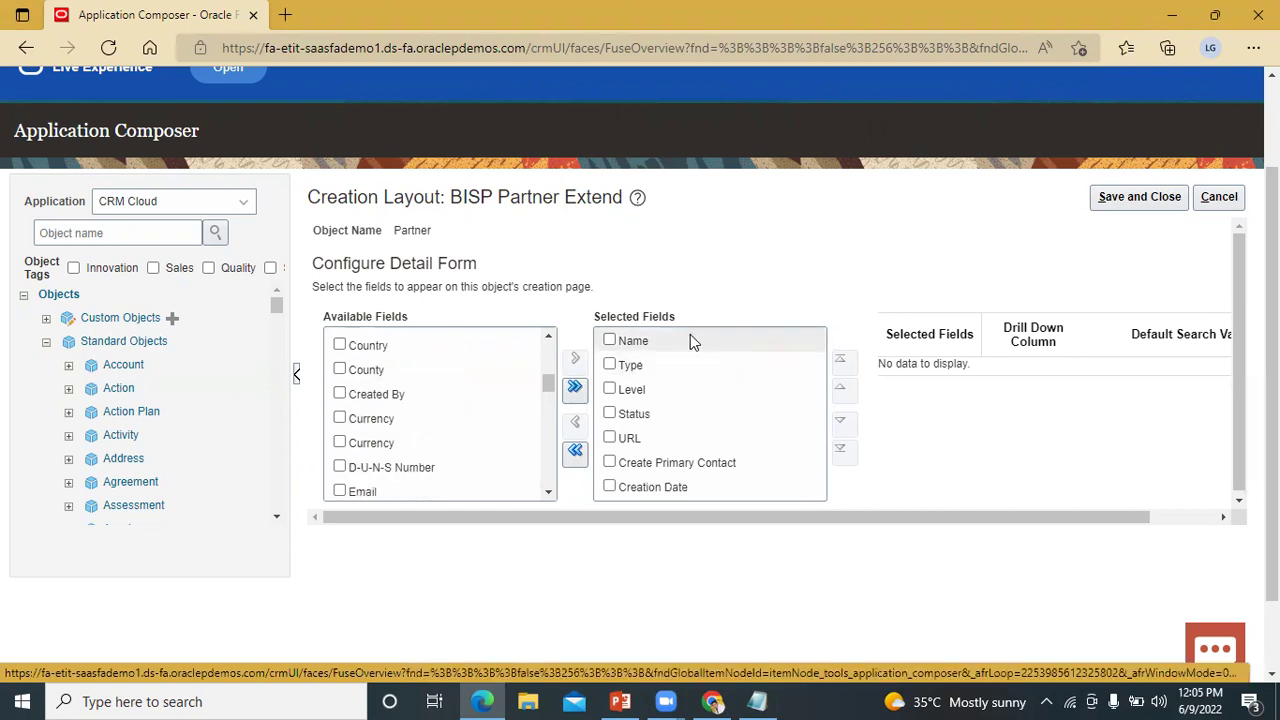
{"action": "left_click", "coordinate": [1145, 199]}
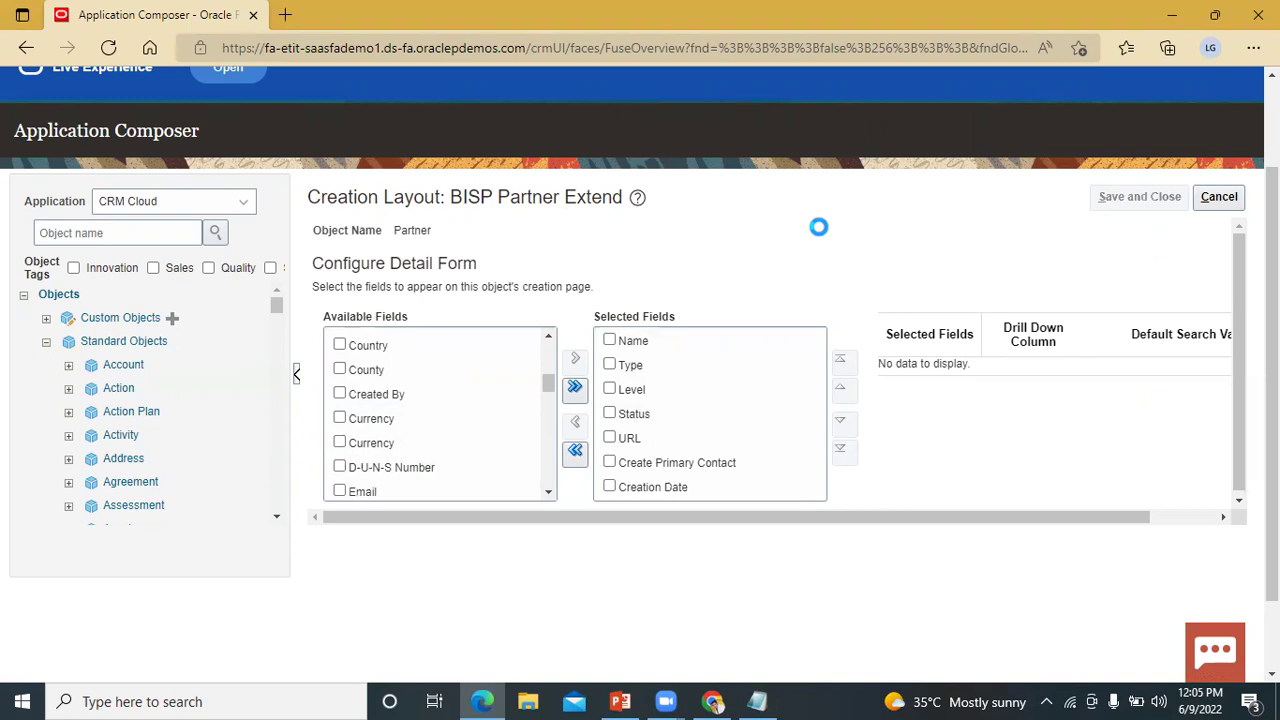
- Check the Creation Page Layouts list on the Partner object's pages for the BISP Partner Extend layout
{"action": "scroll", "coordinate": [818, 240], "scroll_direction": "up", "scroll_amount": 3}
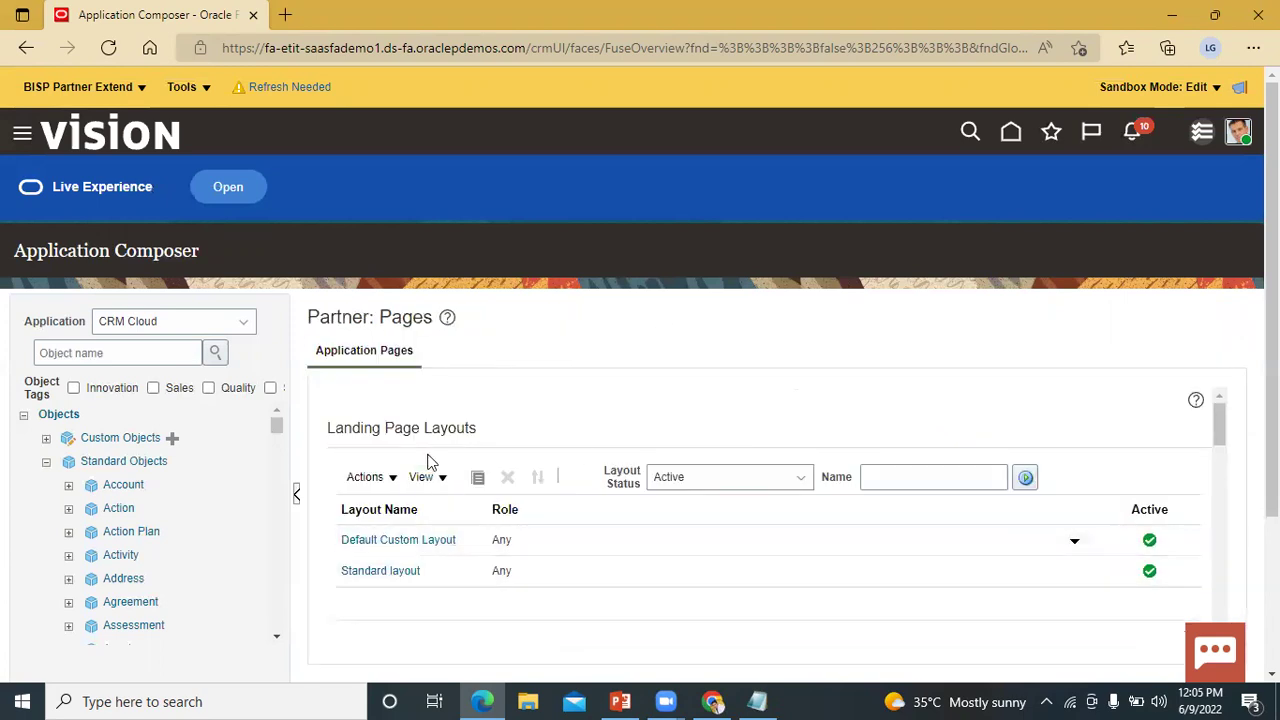
{"action": "scroll", "coordinate": [594, 463], "scroll_direction": "down", "scroll_amount": 6}
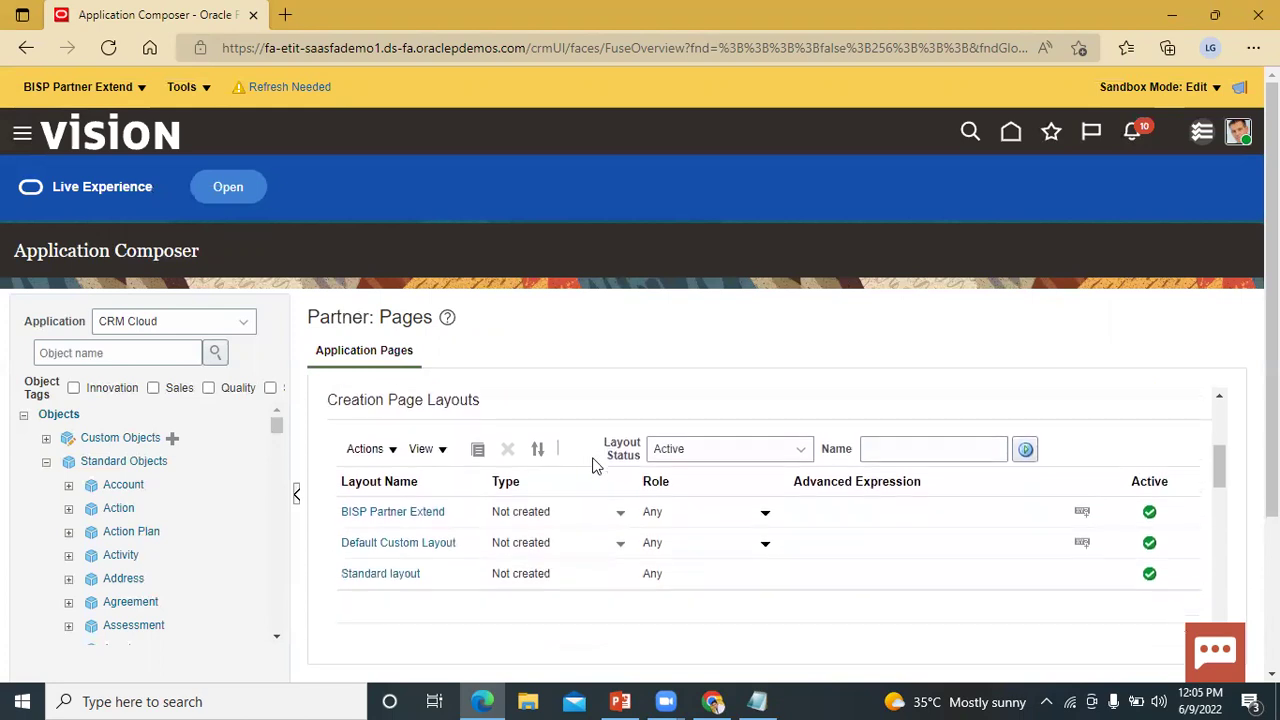
{"action": "scroll", "coordinate": [510, 480], "scroll_direction": "up", "scroll_amount": 6}
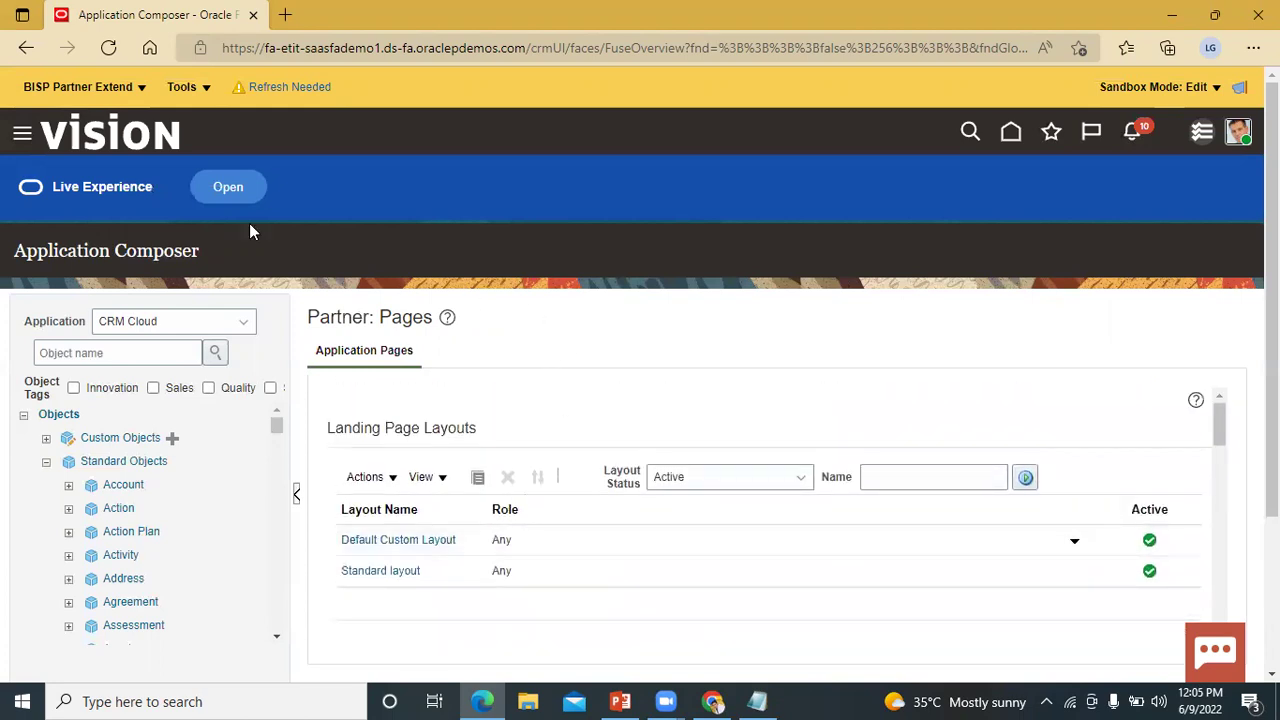
- Go to Partners under Partner Management and open the Create Partner page
{"action": "left_click", "coordinate": [22, 138]}
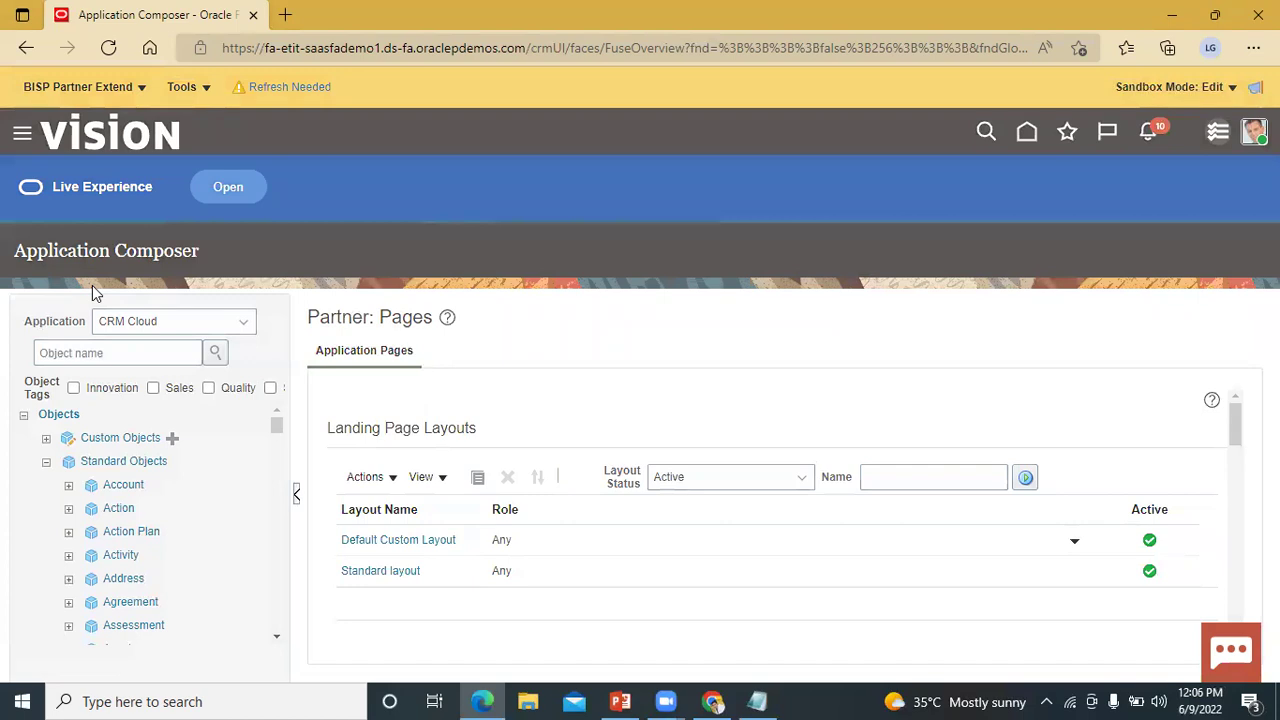
{"action": "scroll", "coordinate": [94, 292], "scroll_direction": "down", "scroll_amount": 9}
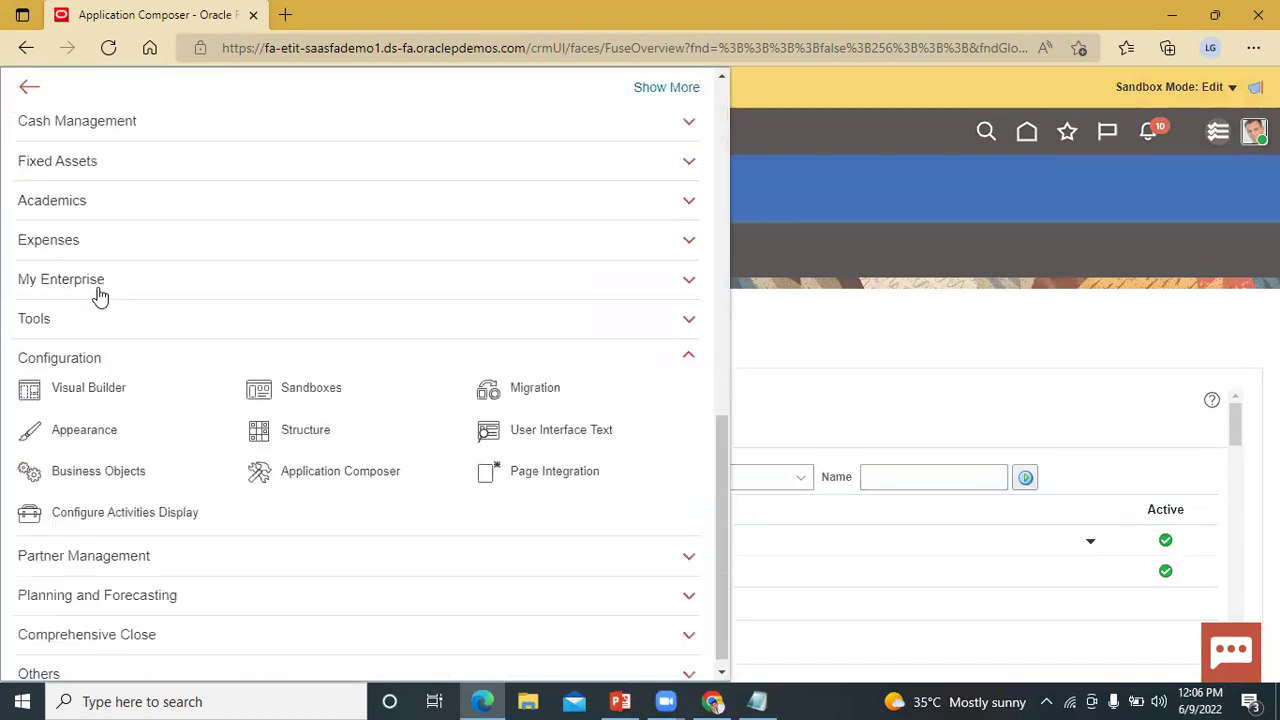
{"action": "left_click", "coordinate": [195, 546]}
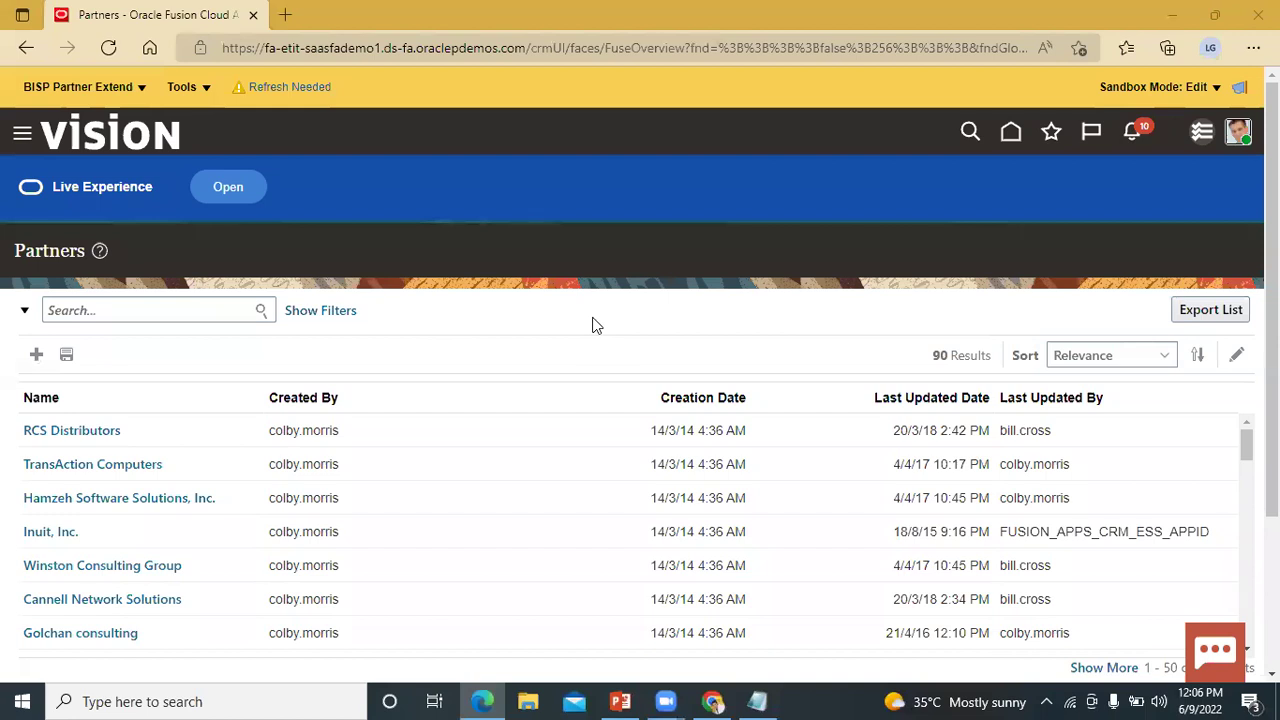
{"action": "left_click", "coordinate": [38, 356]}
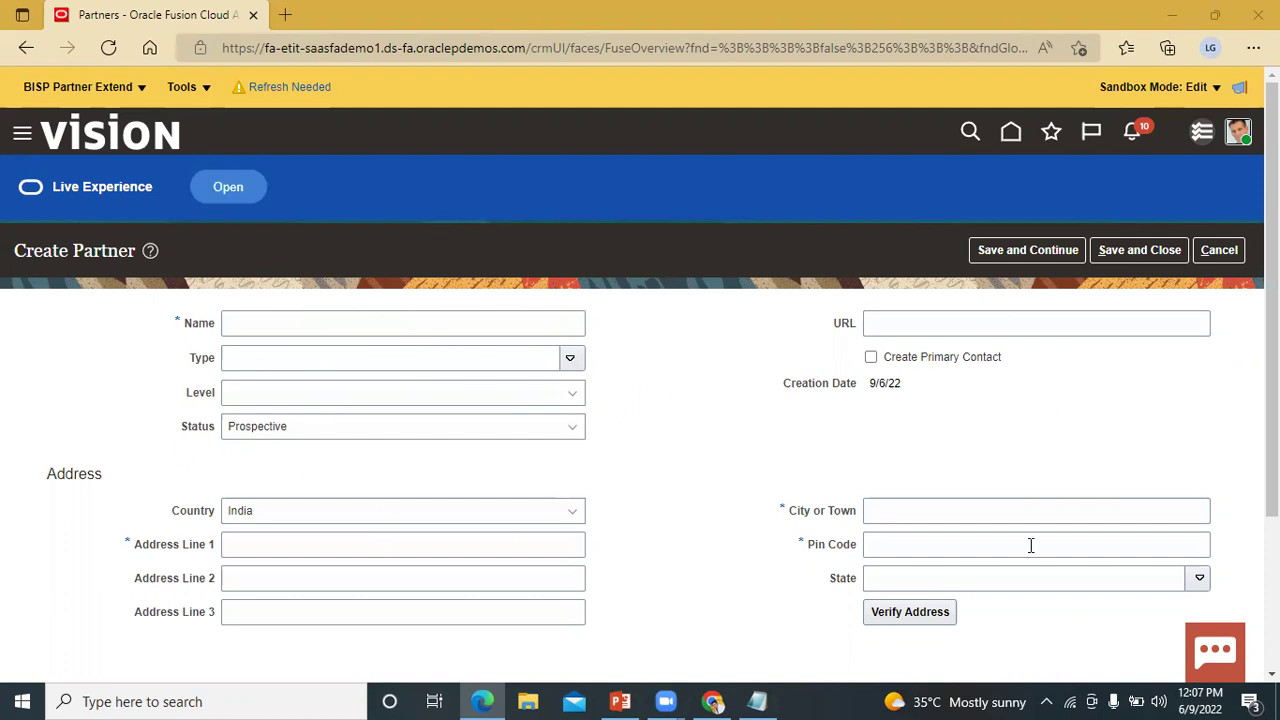
- Review the detail, publish and leave options of the BISP Partner Extend sandbox
{"action": "left_click", "coordinate": [90, 87]}
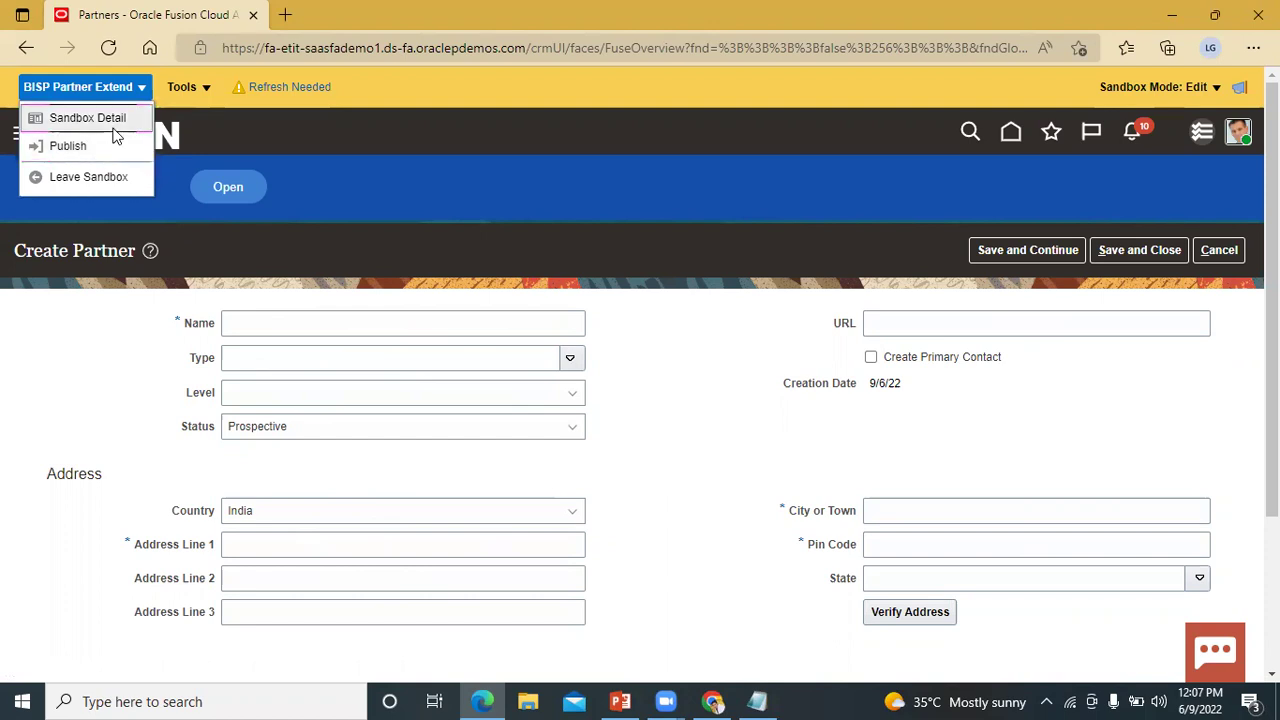
{"action": "left_click", "coordinate": [723, 374]}
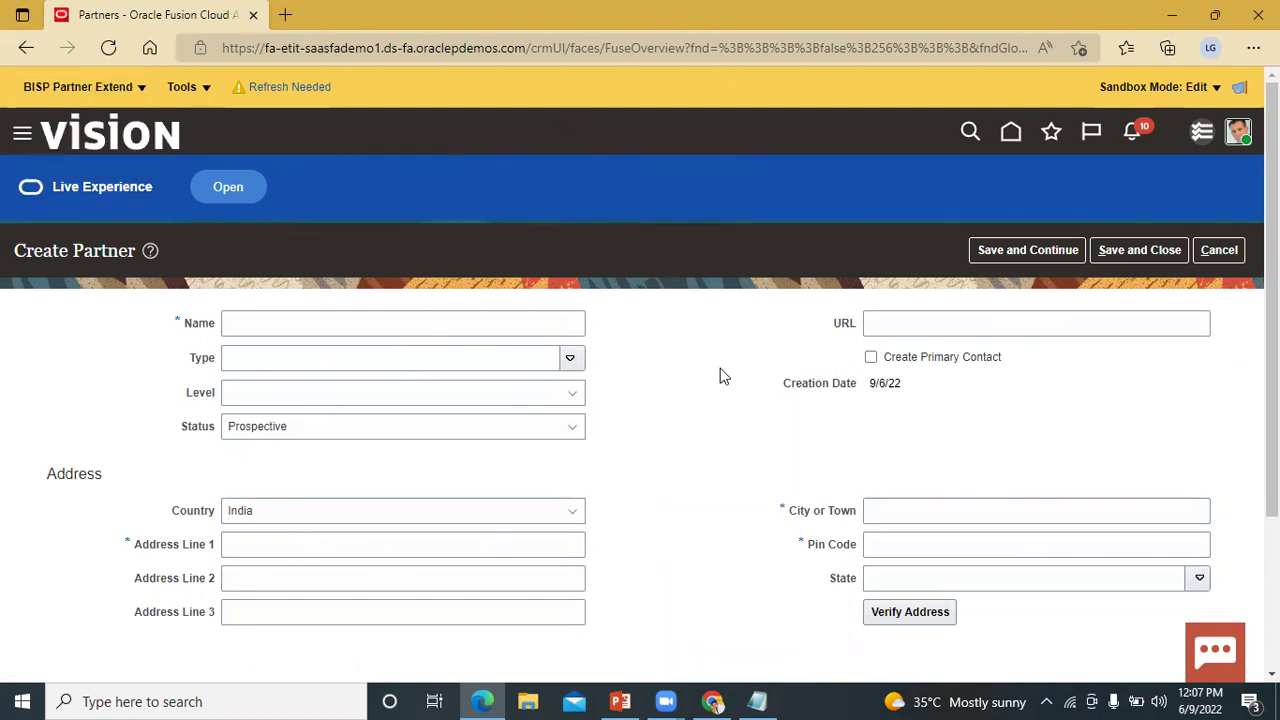